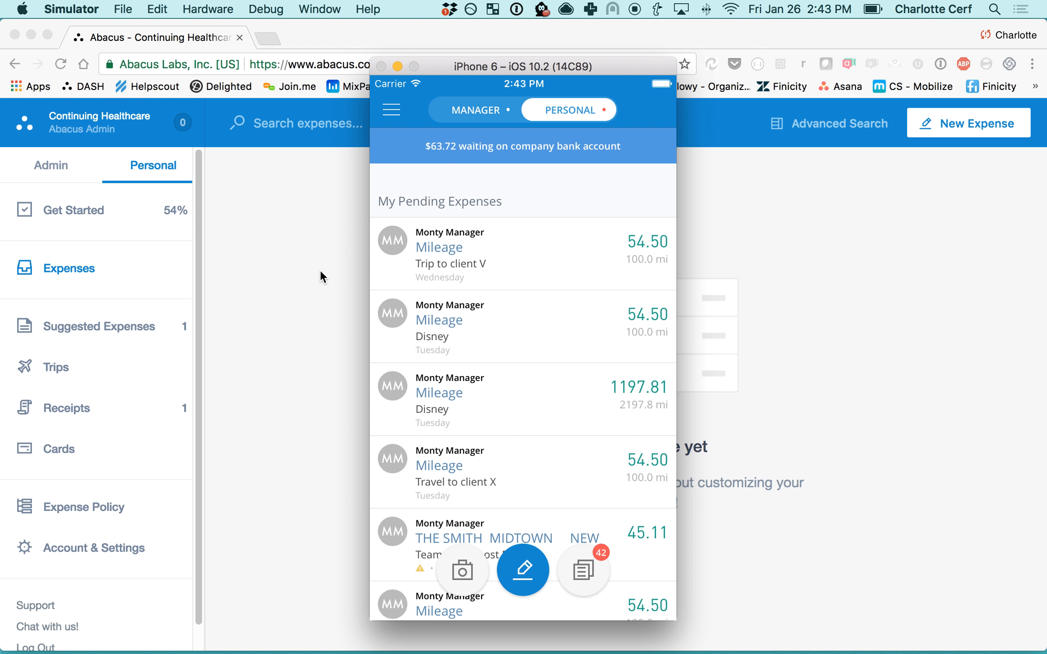
# Switch to Abacus in Chrome and open the personal Bank Account page in the account settings
pyautogui.click(236, 396)
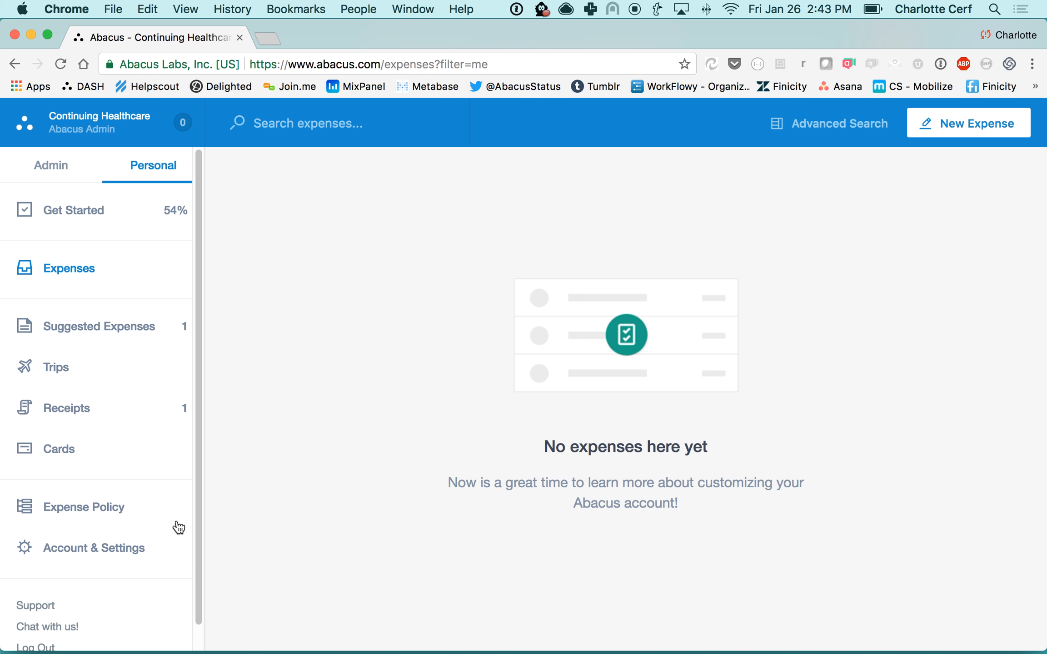
pyautogui.click(114, 547)
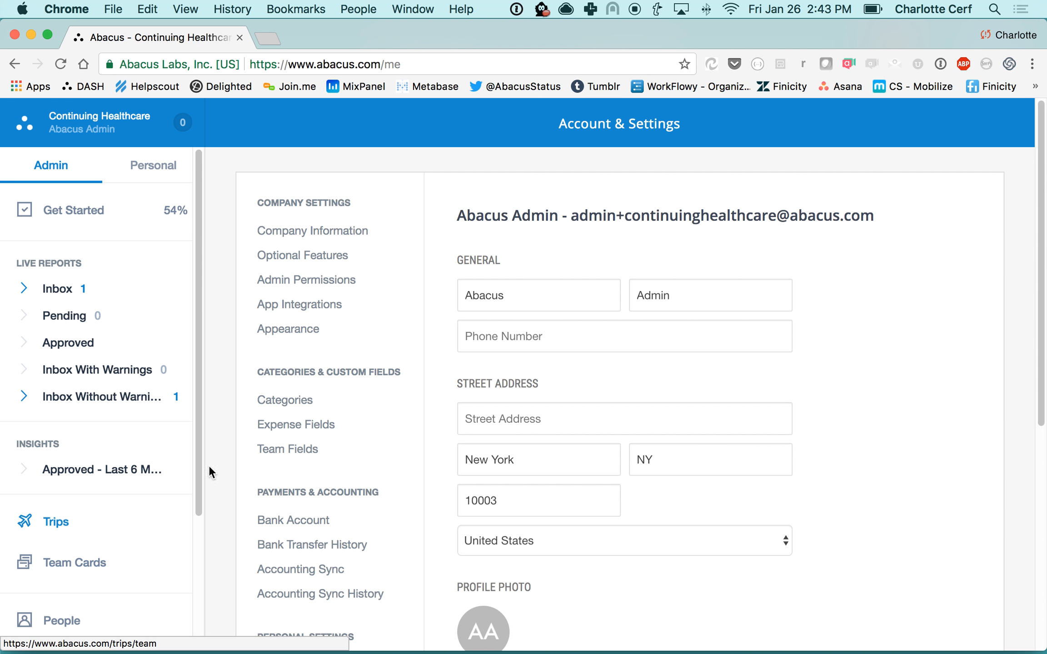
pyautogui.scroll(-5, 245, 449)
pyautogui.scroll(-2, 283, 433)
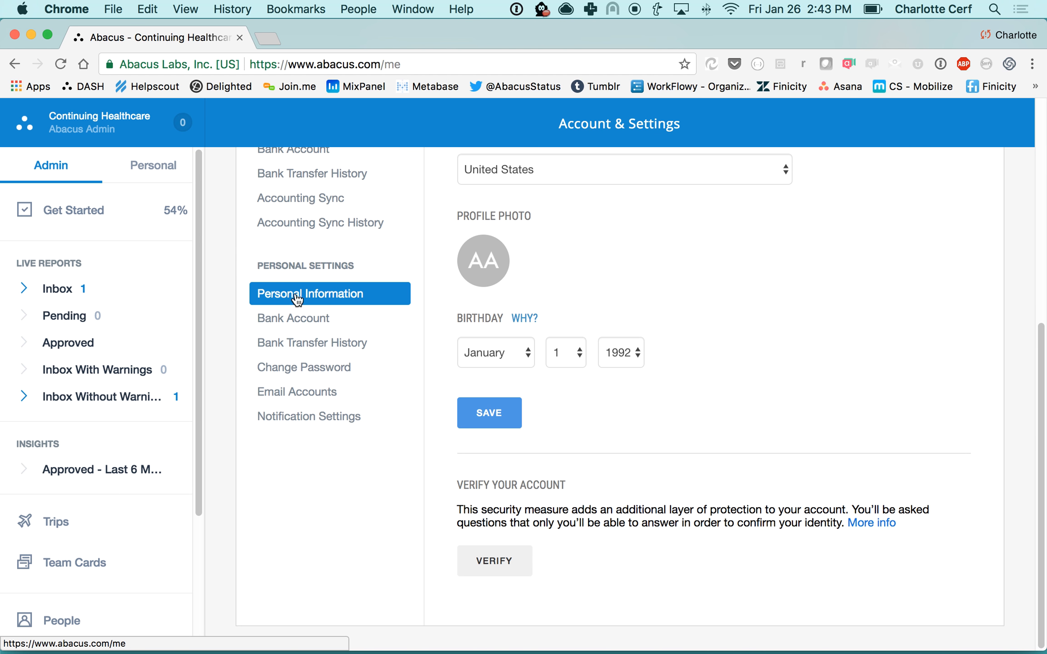
pyautogui.click(303, 319)
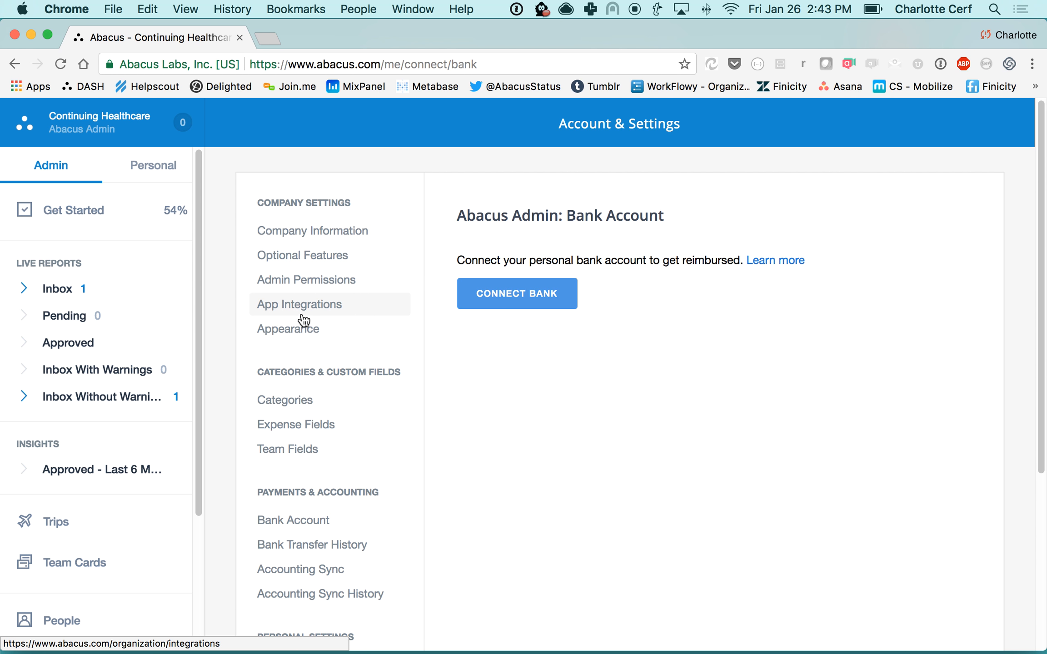
# View the bank connection choices and the Bank of America credentials form, and exit that form without logging in
pyautogui.click(488, 300)
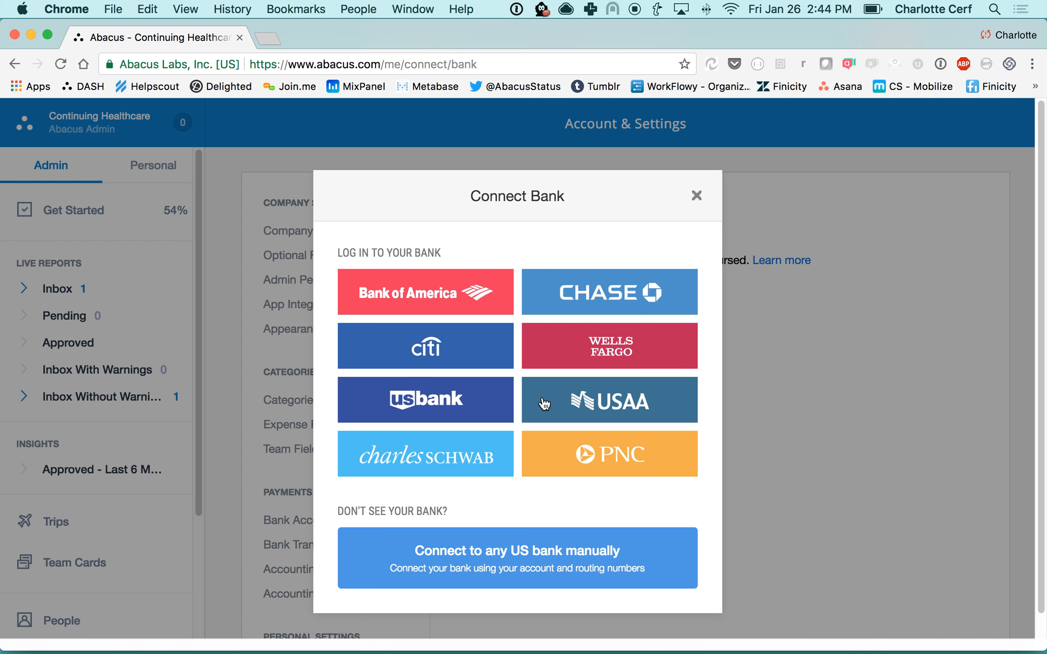
pyautogui.click(423, 294)
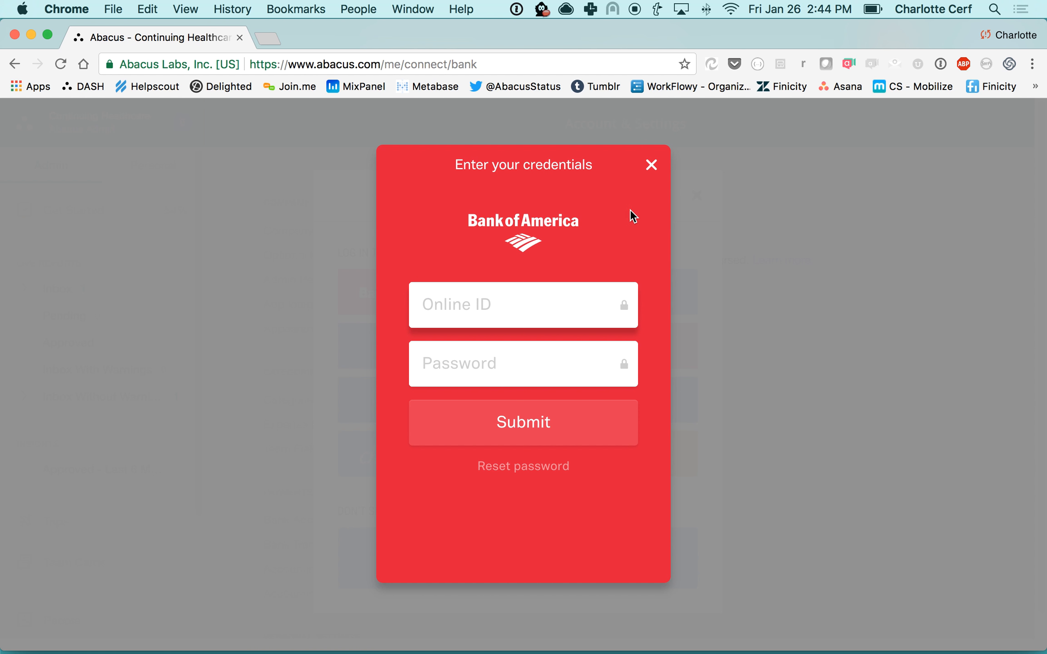
pyautogui.click(651, 169)
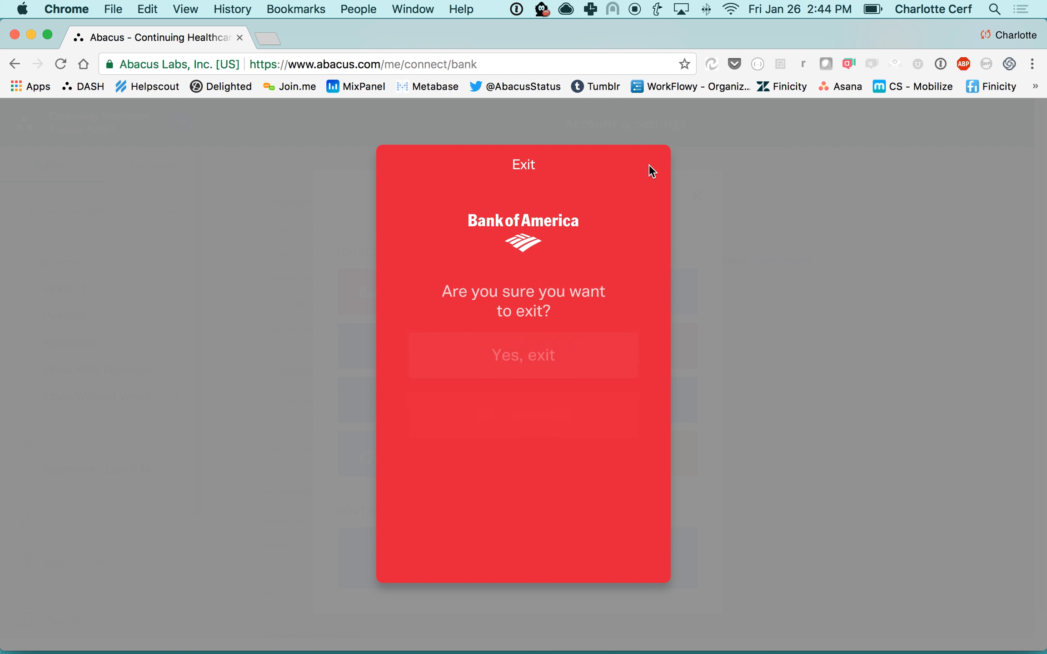
pyautogui.click(504, 362)
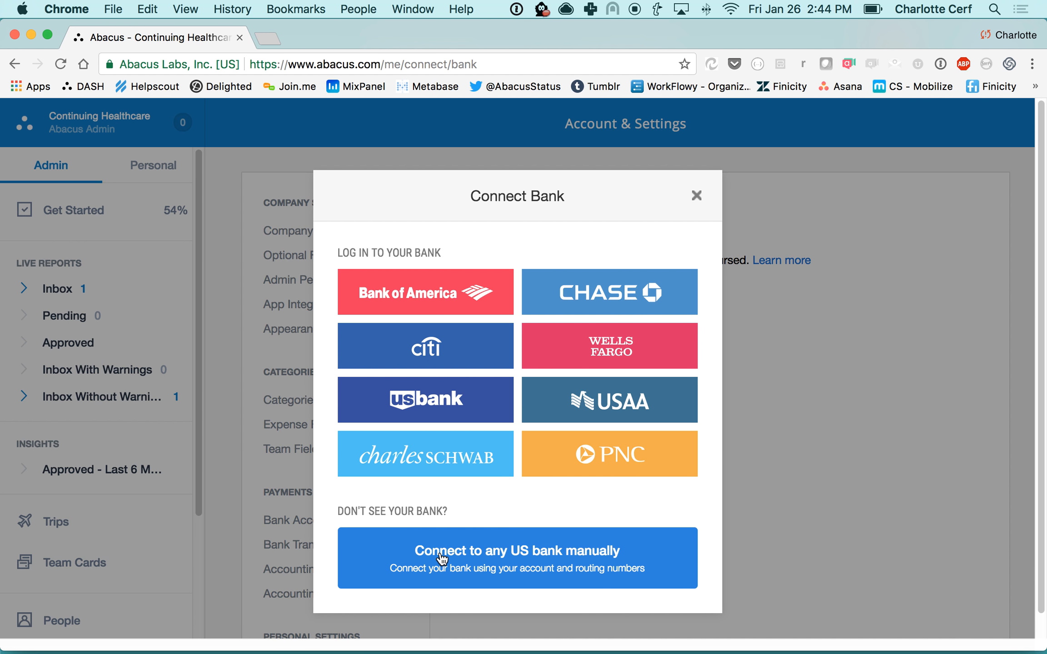
# Open the form for connecting any US bank manually, try adding the account with blank numbers, and close the form
pyautogui.click(490, 553)
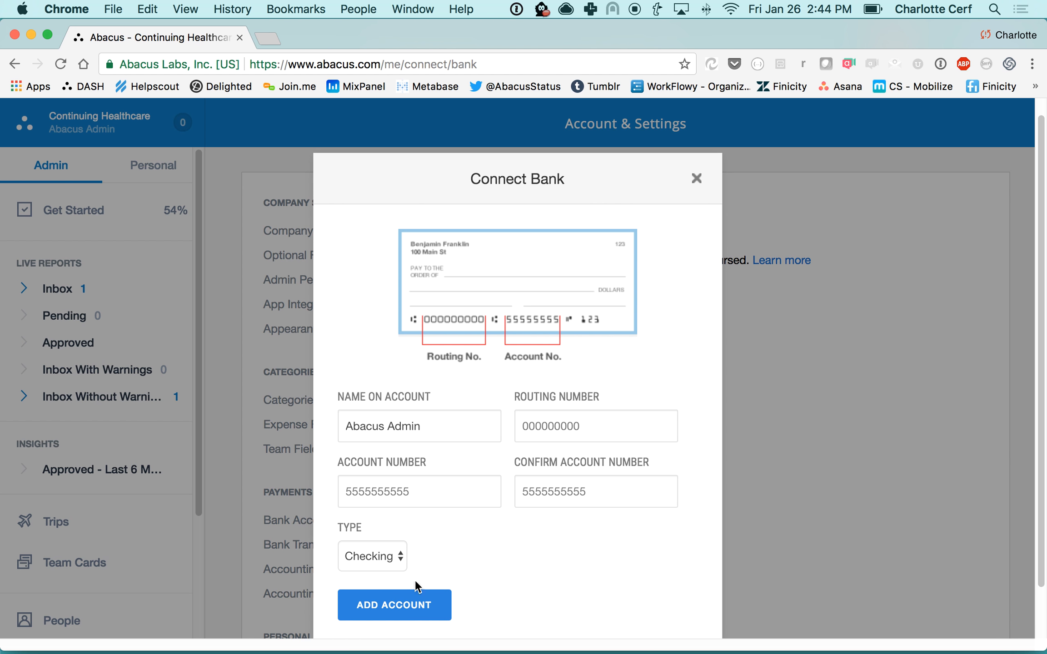
pyautogui.click(435, 487)
pyautogui.click(381, 618)
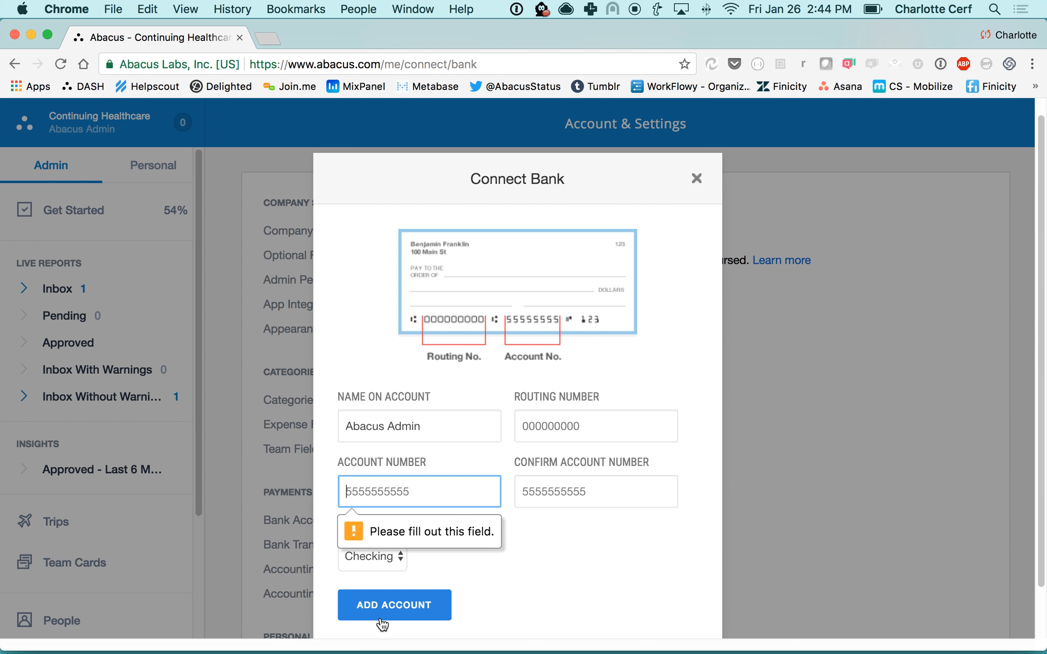
pyautogui.click(694, 179)
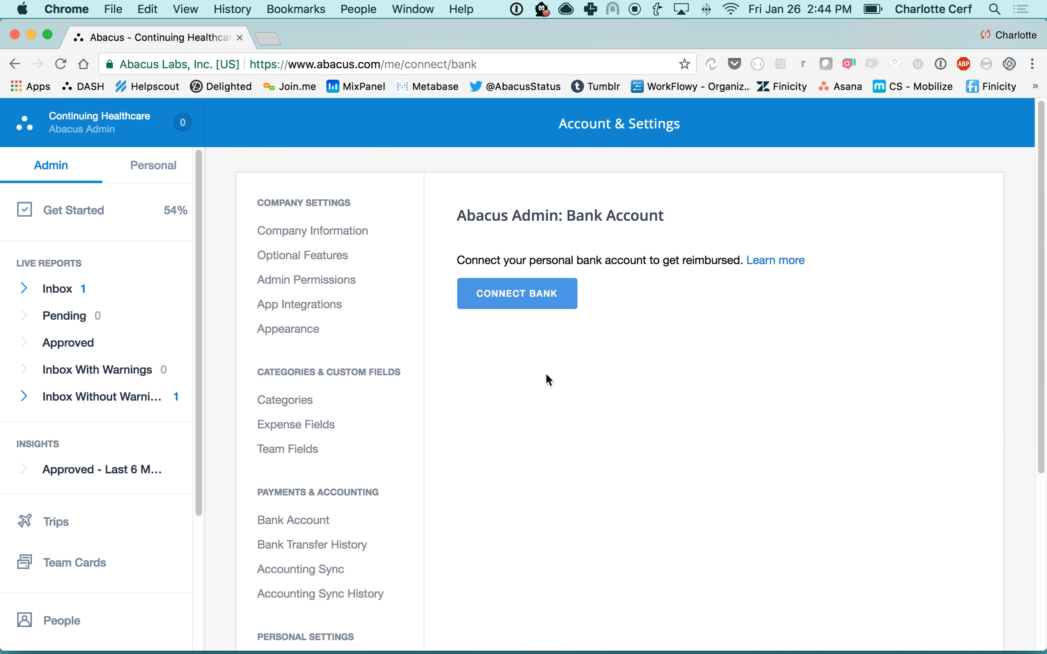
# Return to the personal expenses page and switch to the Abacus mobile app in the iPhone Simulator
pyautogui.click(171, 168)
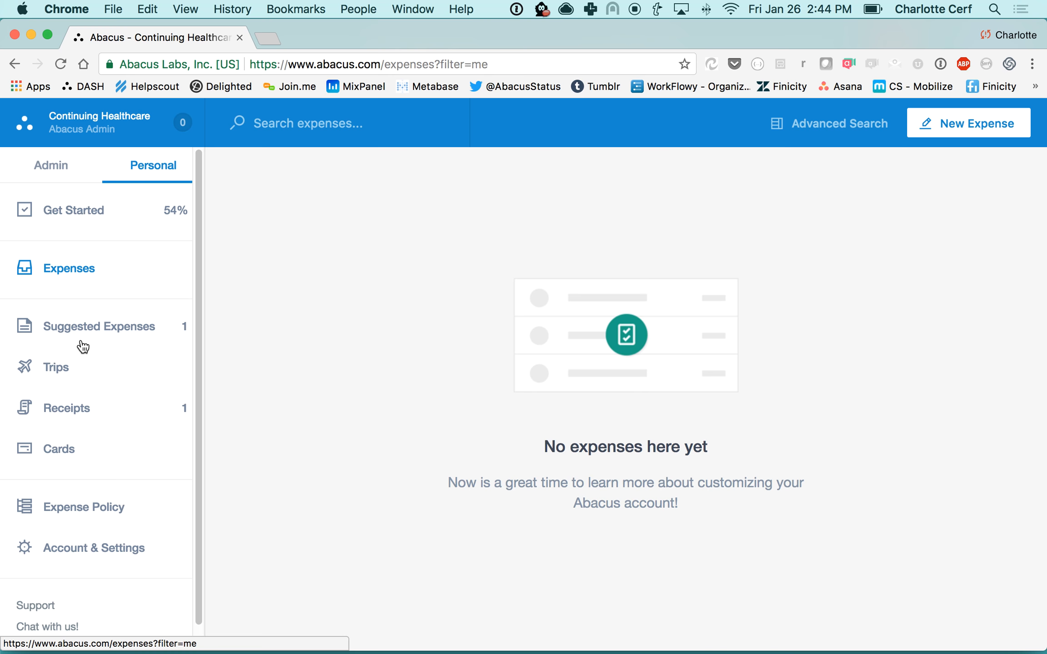
pyautogui.moveTo(146, 629)
pyautogui.click(309, 630)
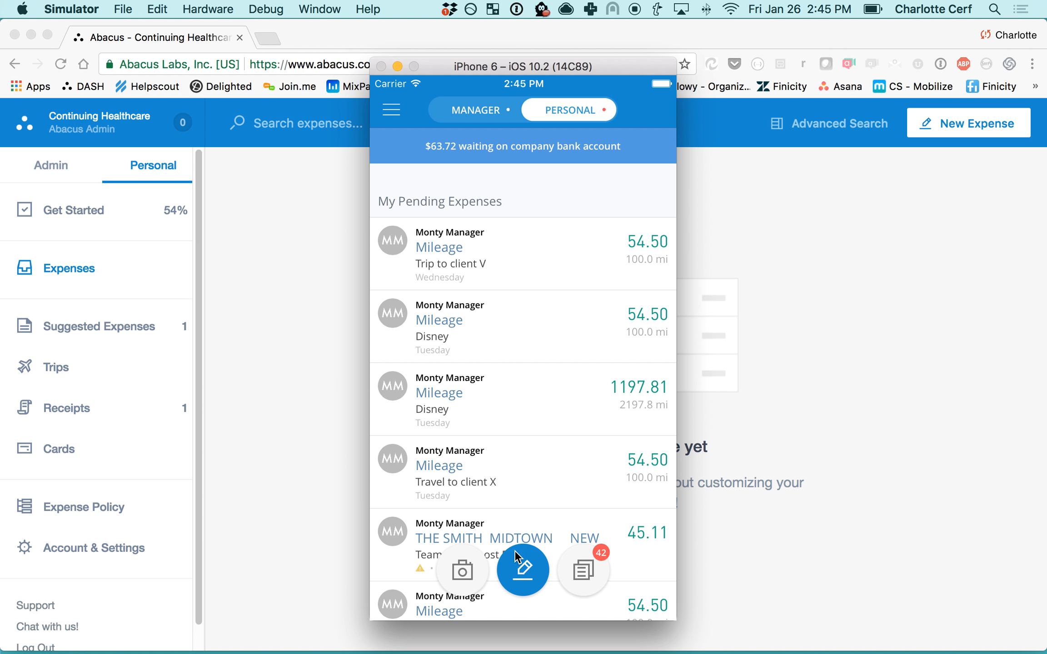
# Open the receipt camera and view the details of the Schnipper's Quality Kitchen receipt
pyautogui.click(459, 572)
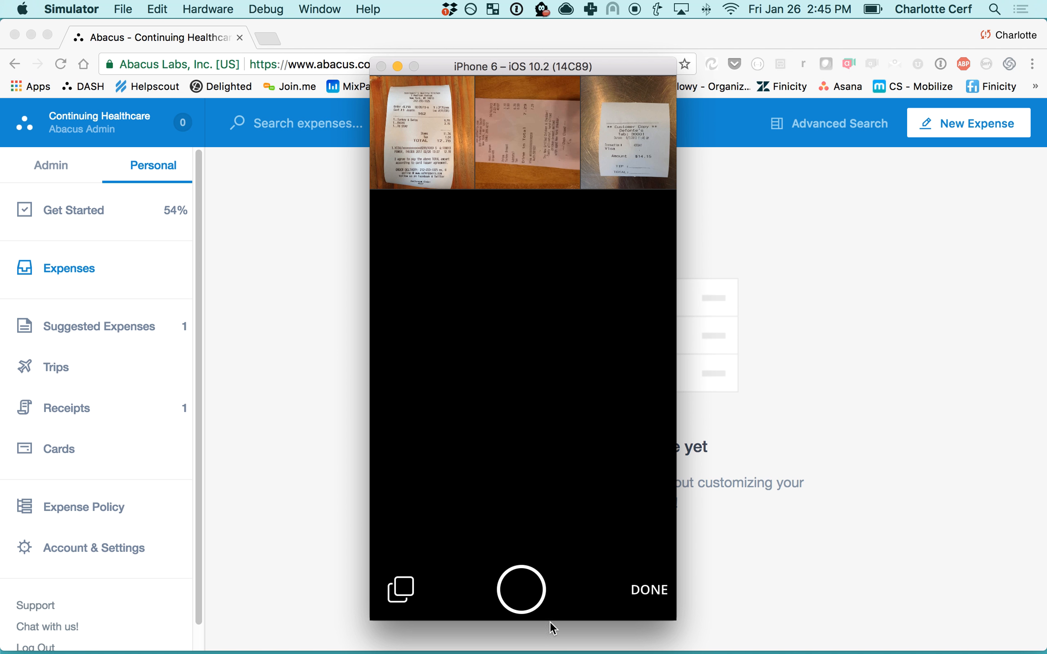
pyautogui.click(526, 591)
pyautogui.click(431, 159)
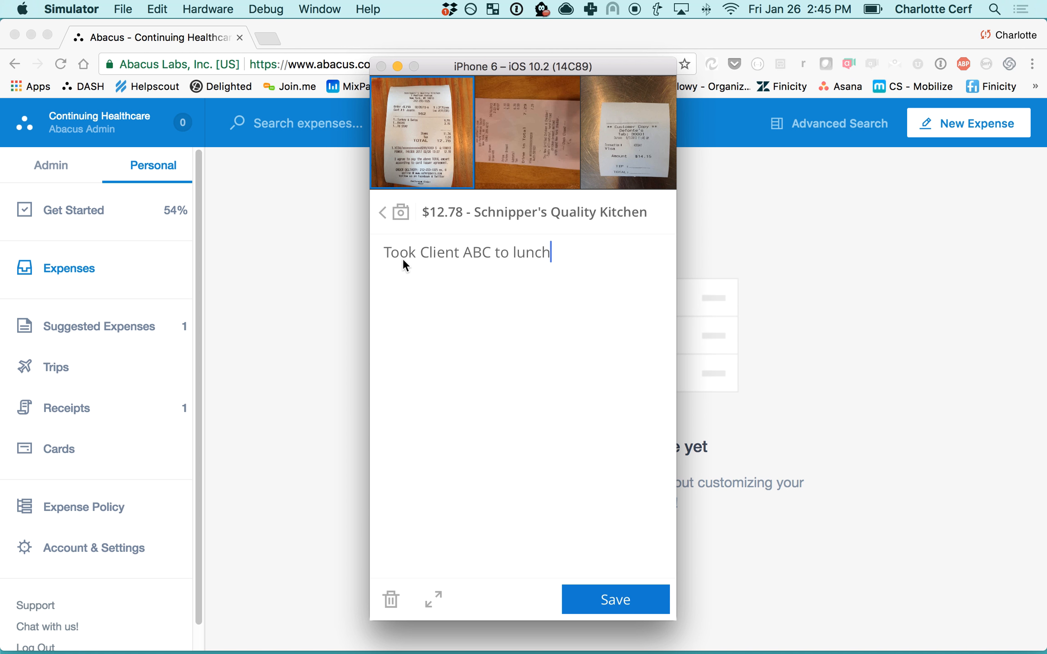
# Add the note "Business purpose" to the CIRRUS INSIGHT receipt, save it, and leave the receipt camera
pyautogui.click(533, 98)
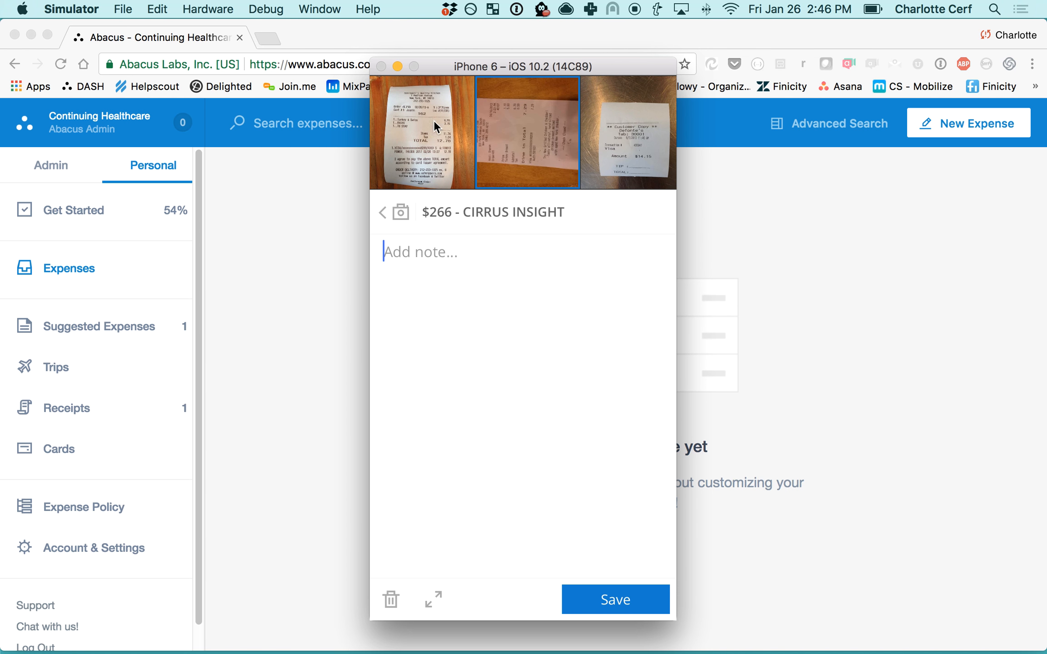
pyautogui.click(521, 126)
pyautogui.click(505, 157)
pyautogui.click(426, 316)
pyautogui.write('B')
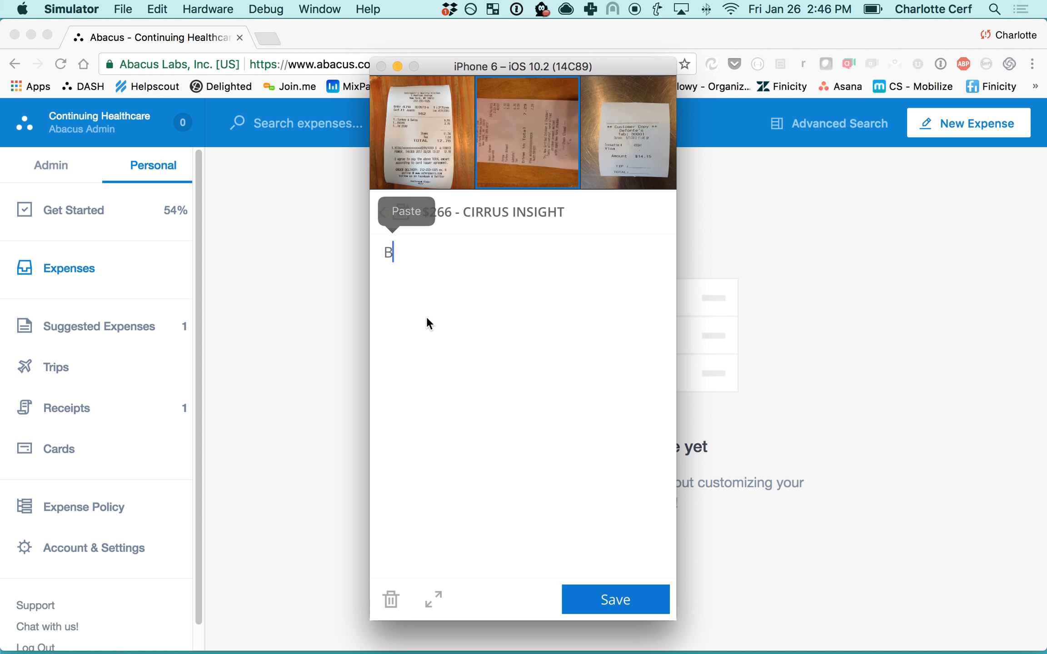
pyautogui.write('usiness puroses')
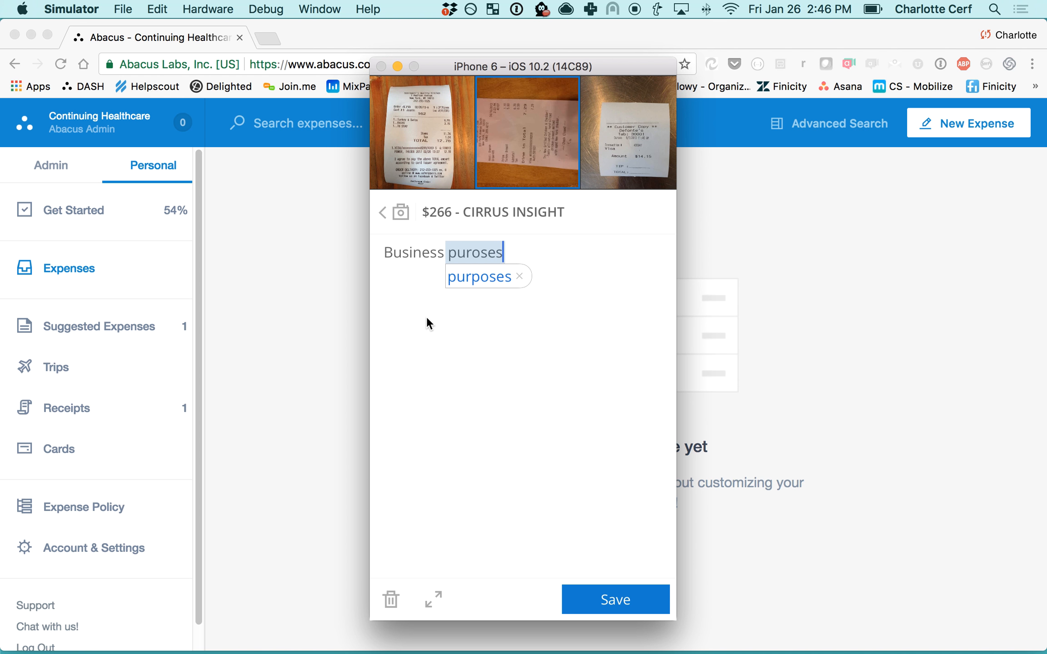
pyautogui.click(426, 317)
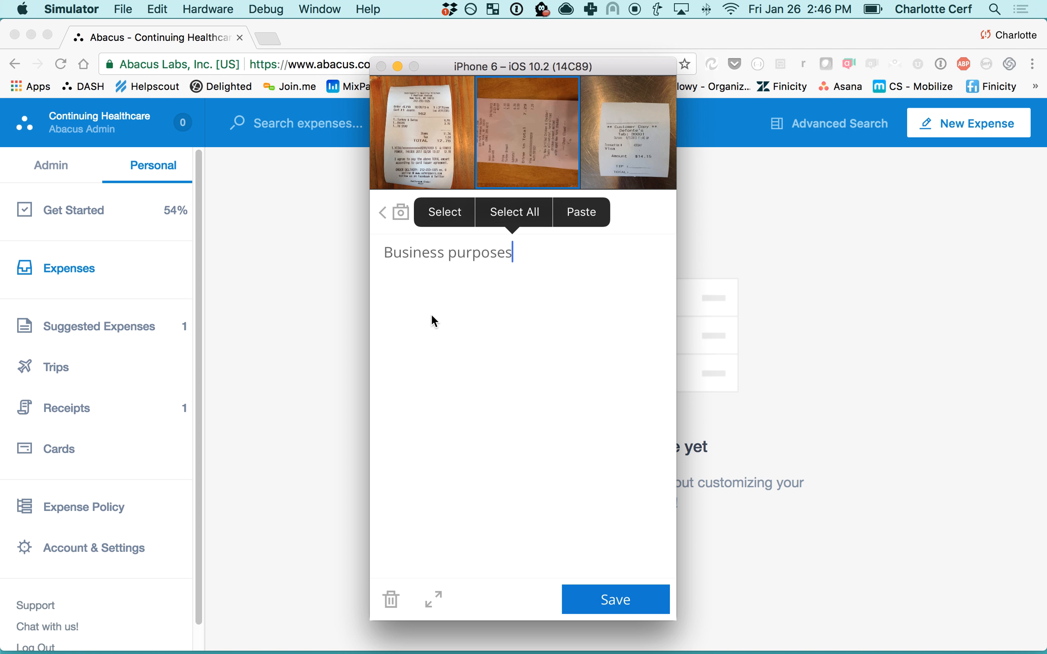
pyautogui.press('BackSpace')
pyautogui.click(584, 599)
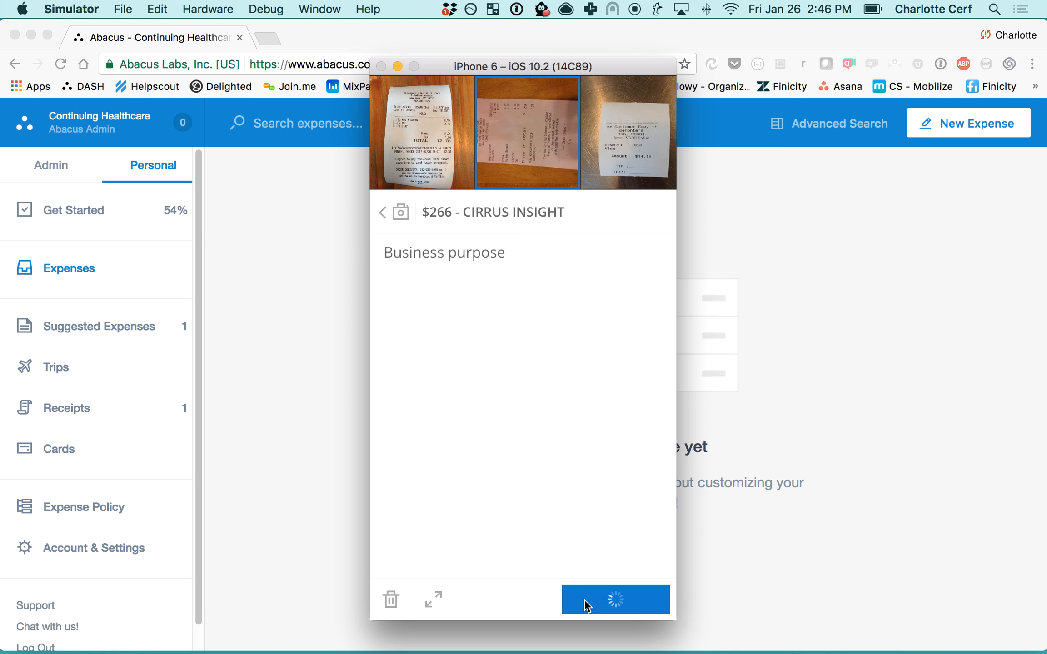
pyautogui.click(382, 213)
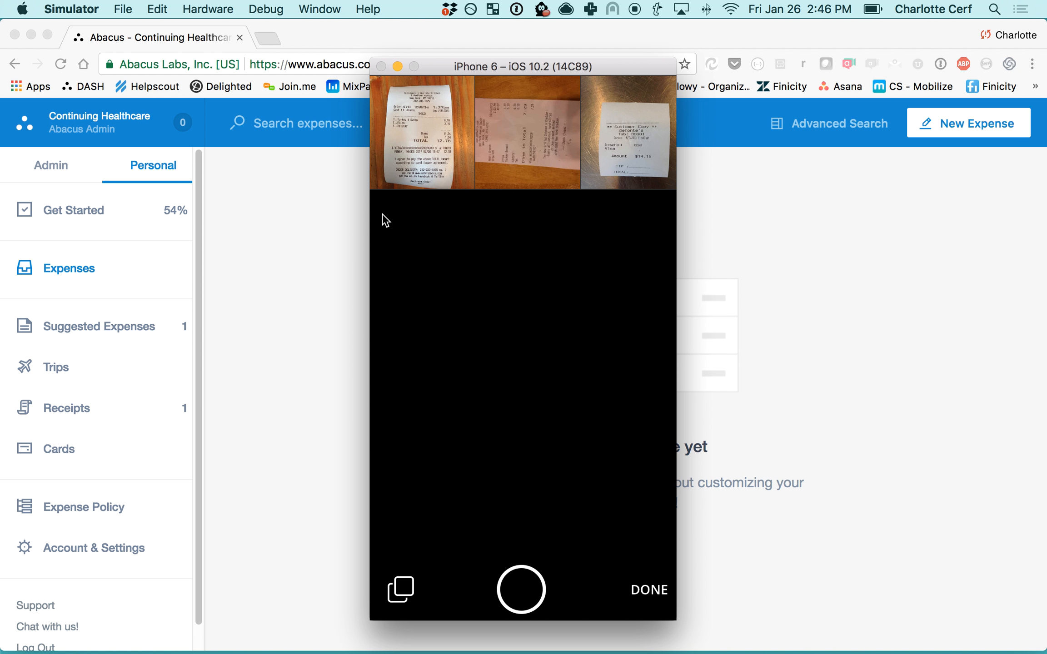
pyautogui.click(659, 591)
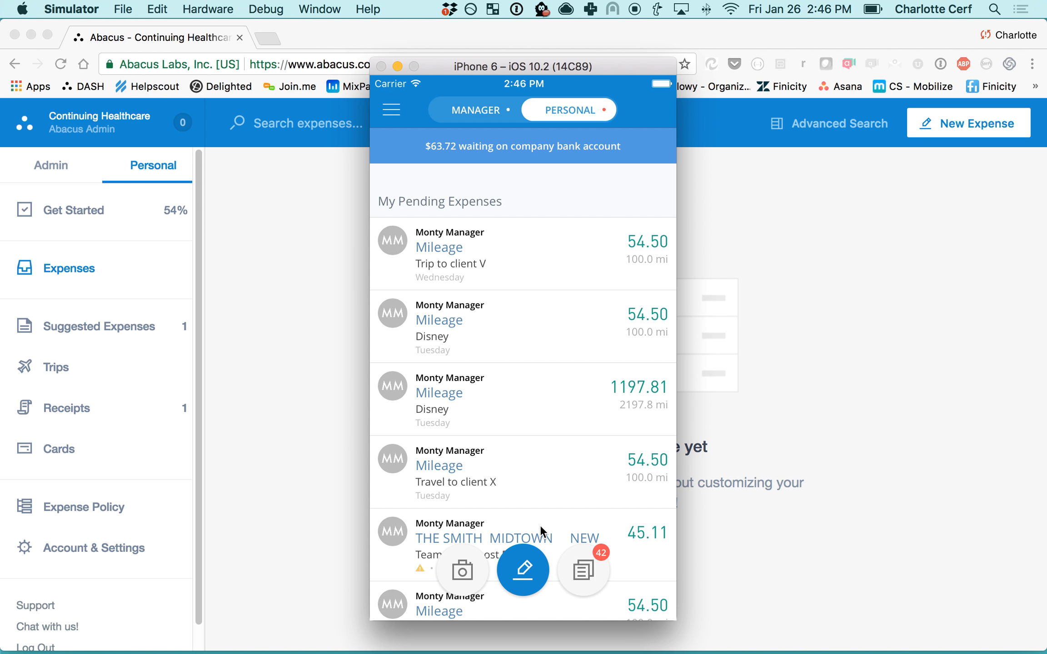
# Start a new expense and enter an amount of $25.05
pyautogui.click(523, 574)
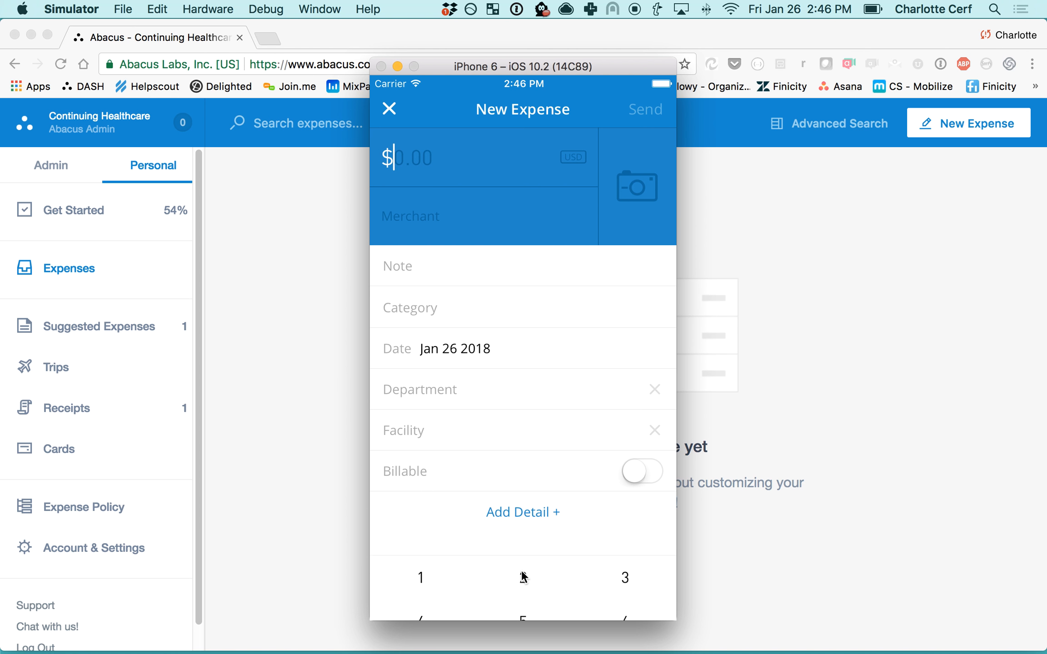
pyautogui.click(523, 510)
pyautogui.click(527, 473)
pyautogui.click(425, 597)
pyautogui.click(505, 601)
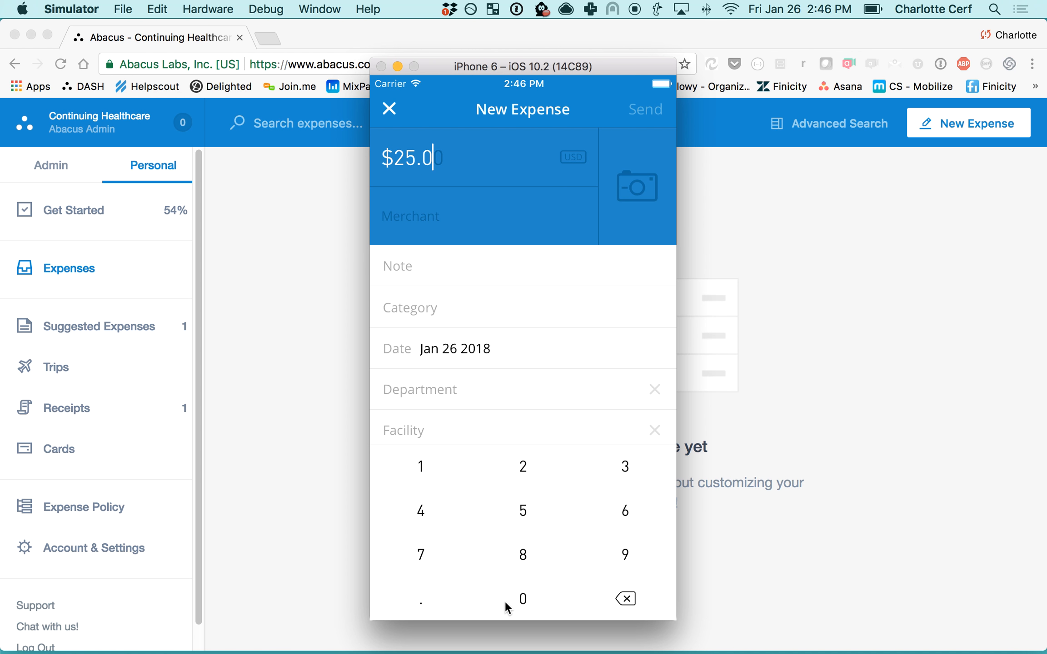
pyautogui.click(521, 525)
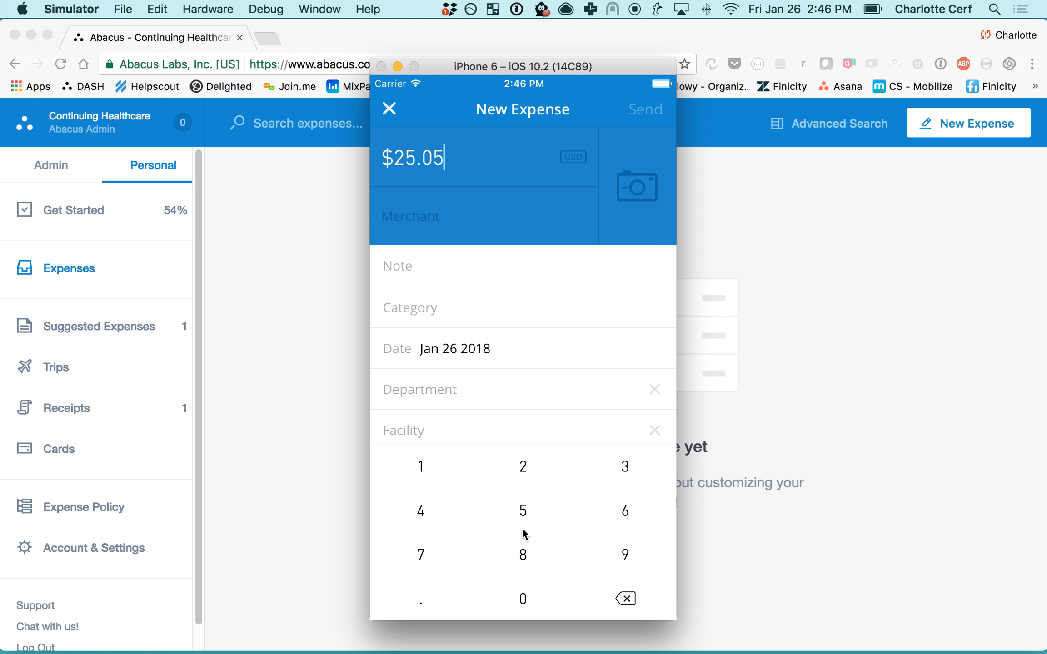
# Examine the stored receipts and the other sources for attaching a receipt image, leaving without attaching one
pyautogui.click(628, 190)
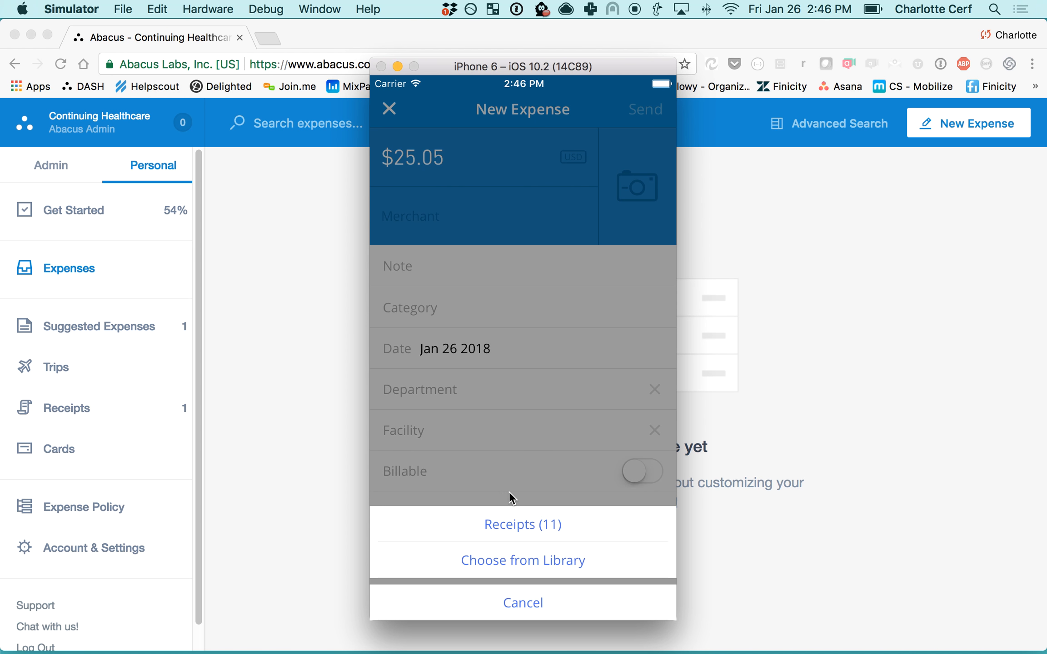
pyautogui.click(500, 525)
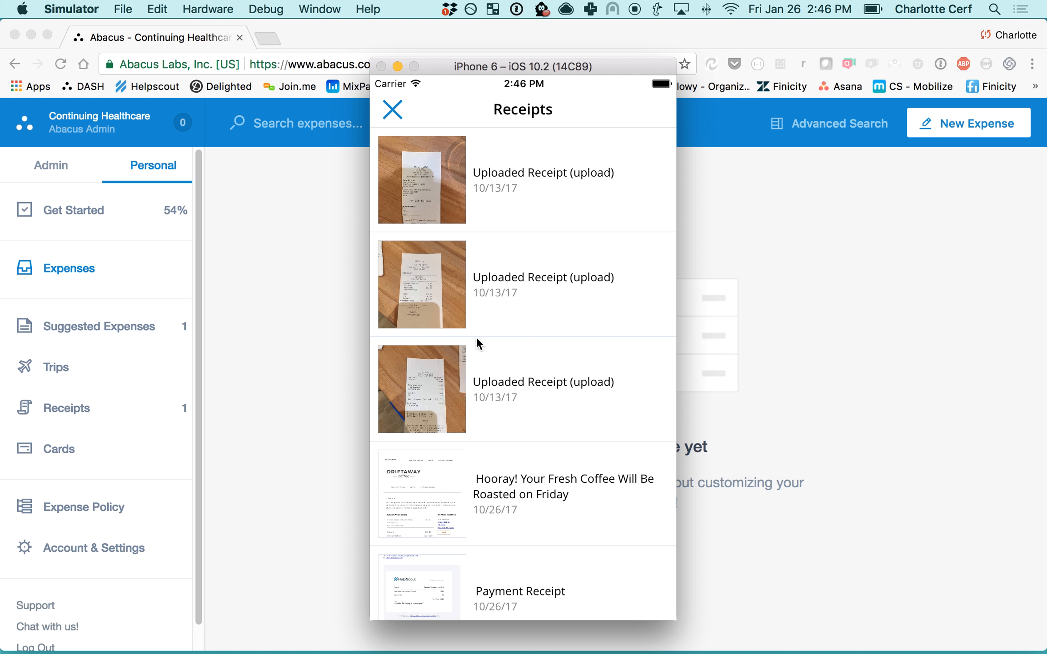
pyautogui.click(391, 107)
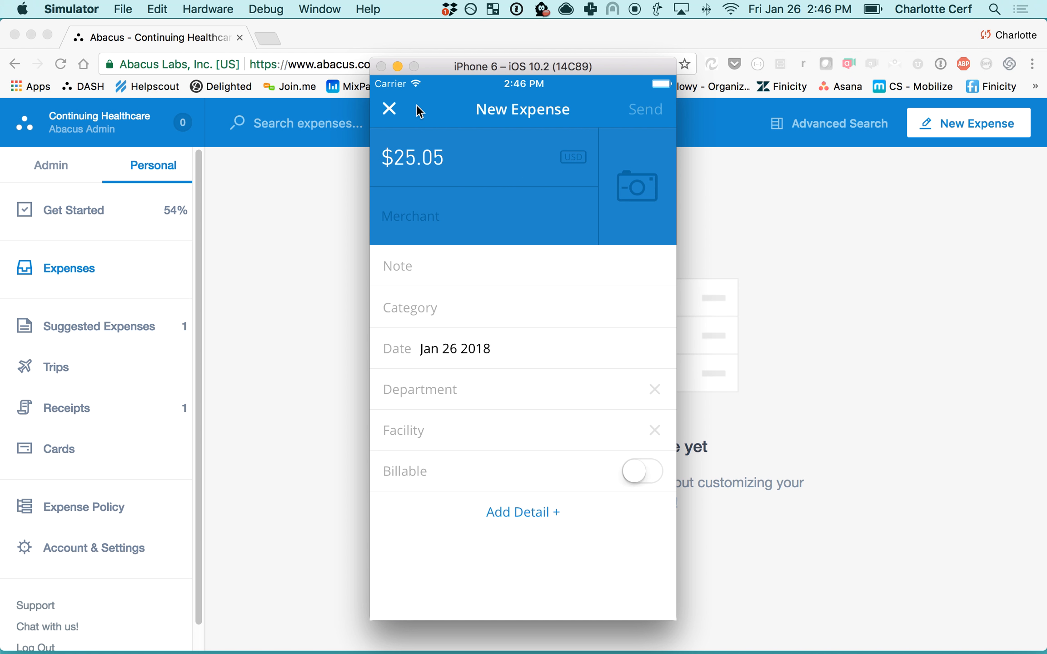
pyautogui.click(639, 207)
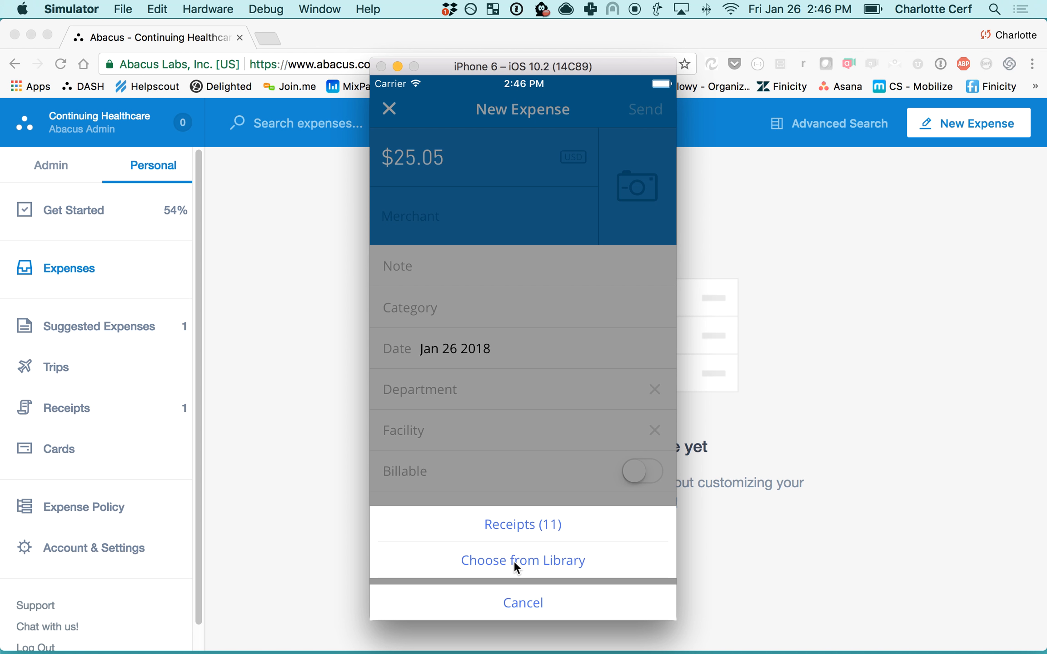
pyautogui.click(519, 608)
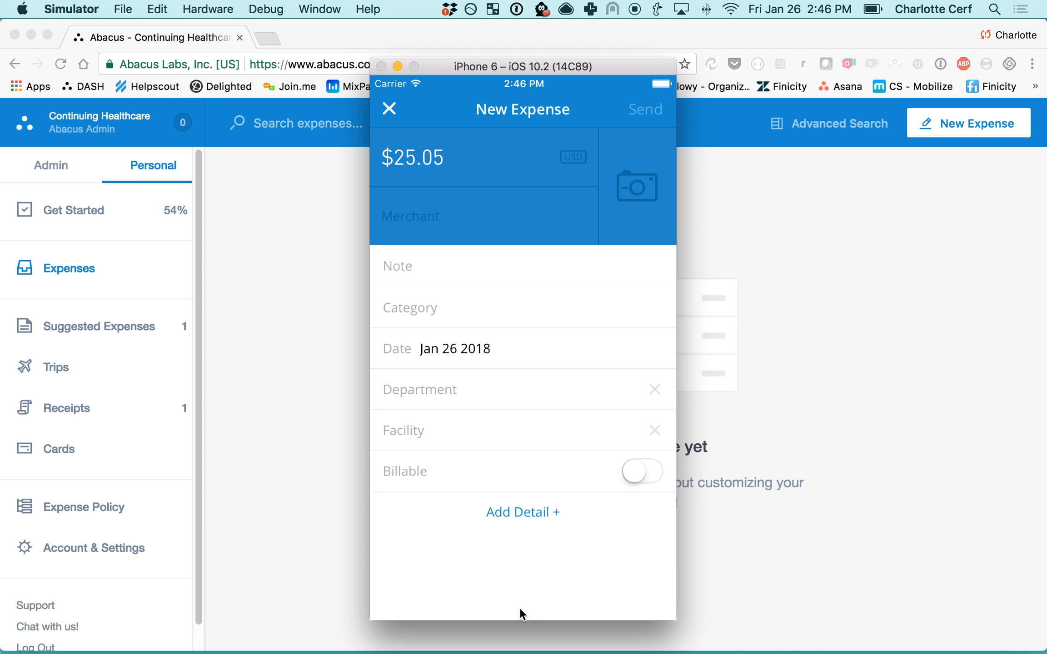
# Choose Foursquare SF as the expense's merchant and enter the note "Meeting with client"
pyautogui.click(407, 216)
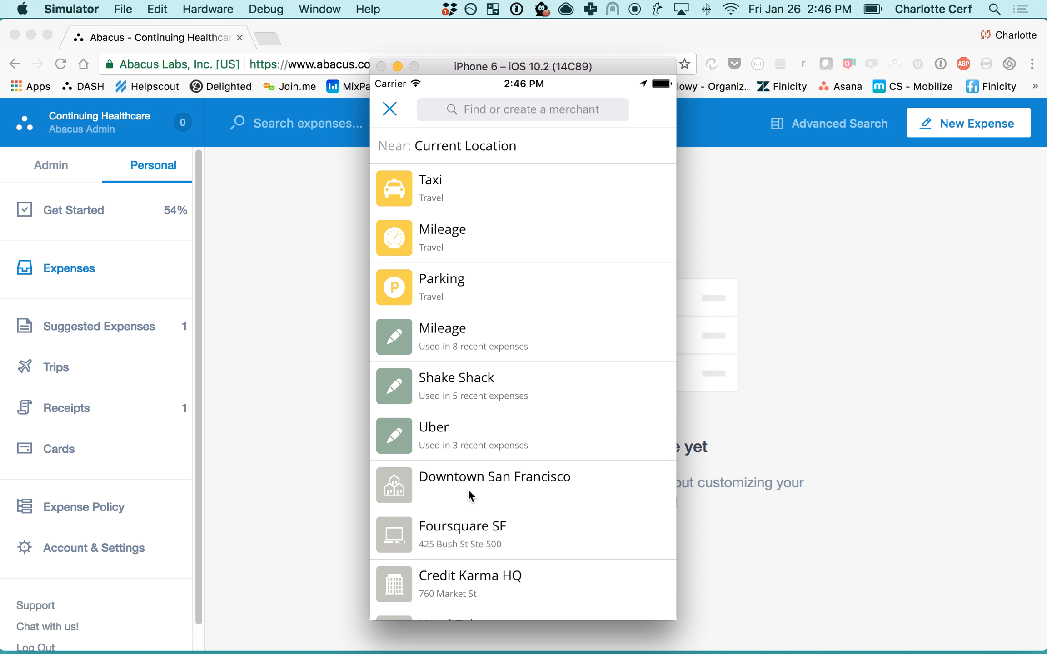
pyautogui.click(488, 532)
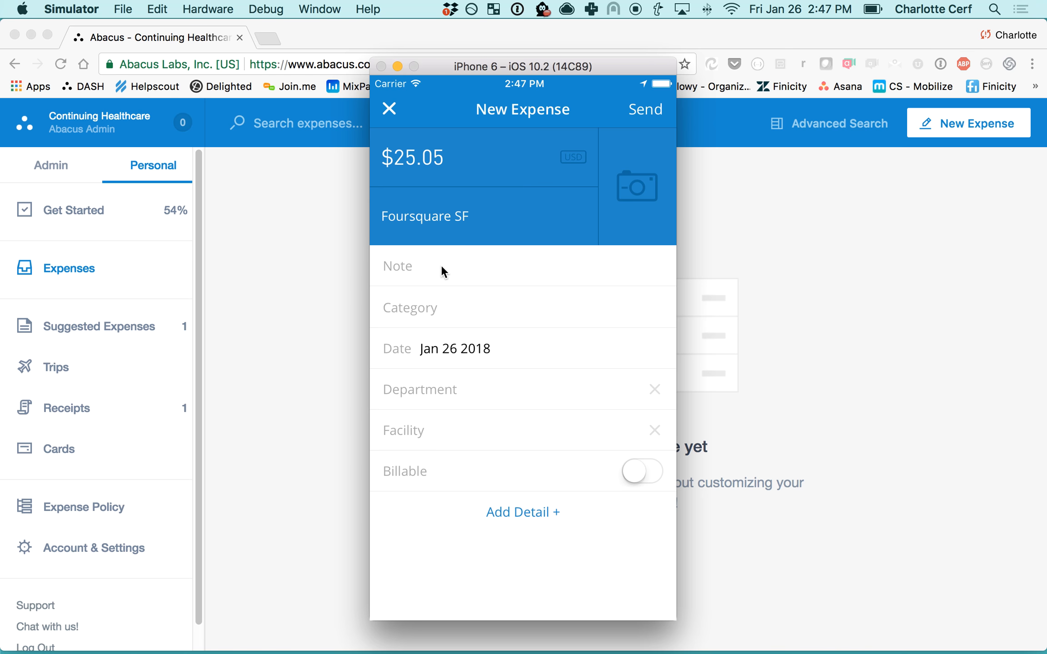
pyautogui.write('Meeting with client')
# Set the expense's category to Gas, its department to Customer Success and its facility to Facility 1
pyautogui.click(441, 309)
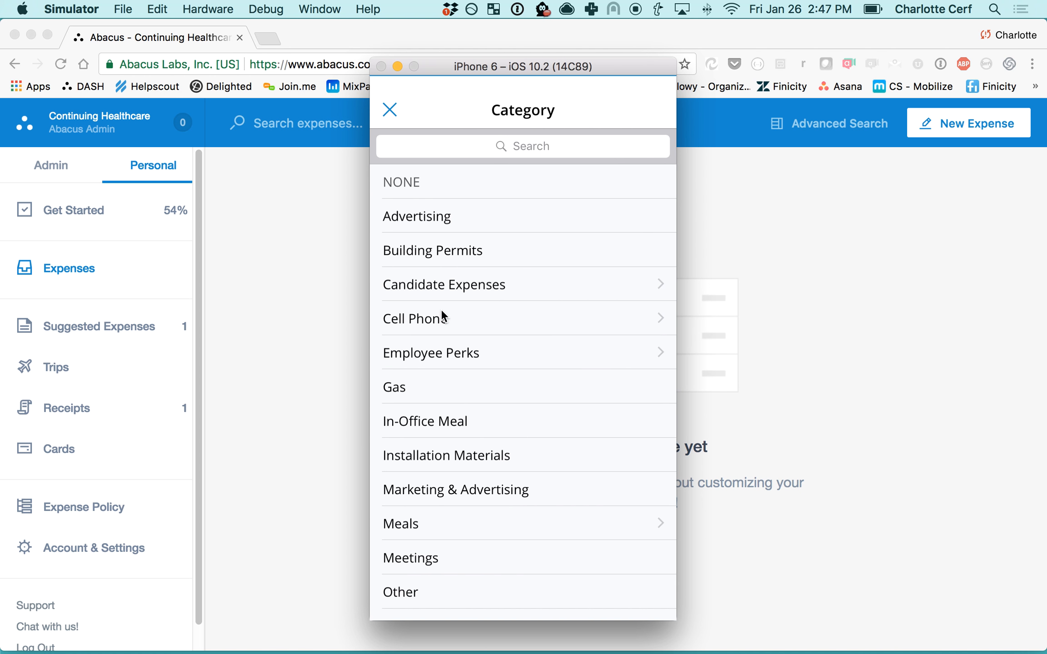
pyautogui.click(481, 387)
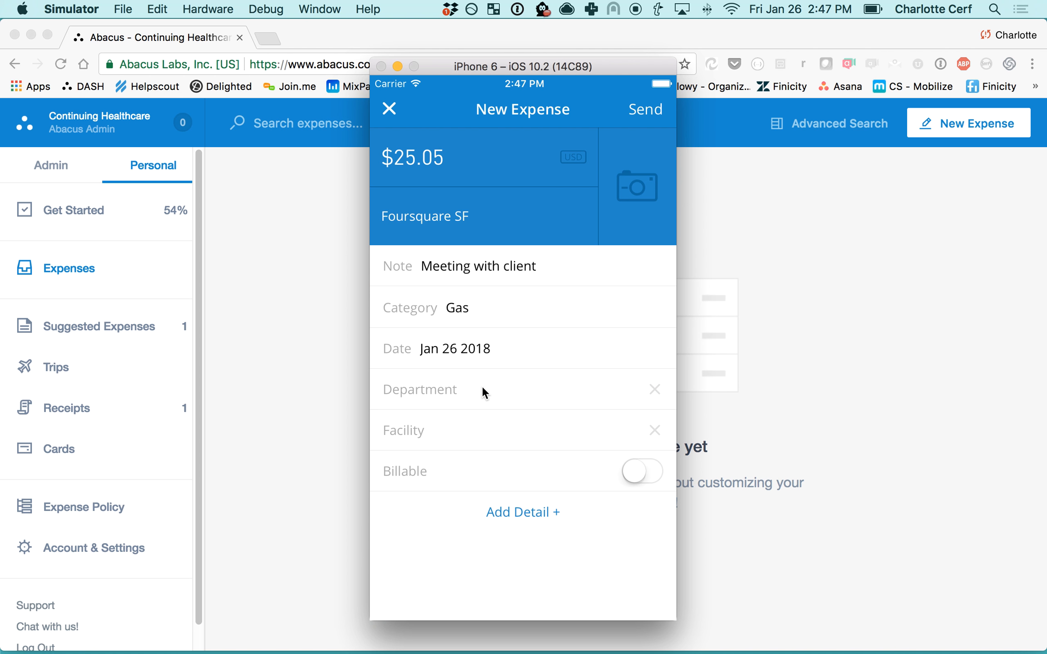
pyautogui.click(471, 391)
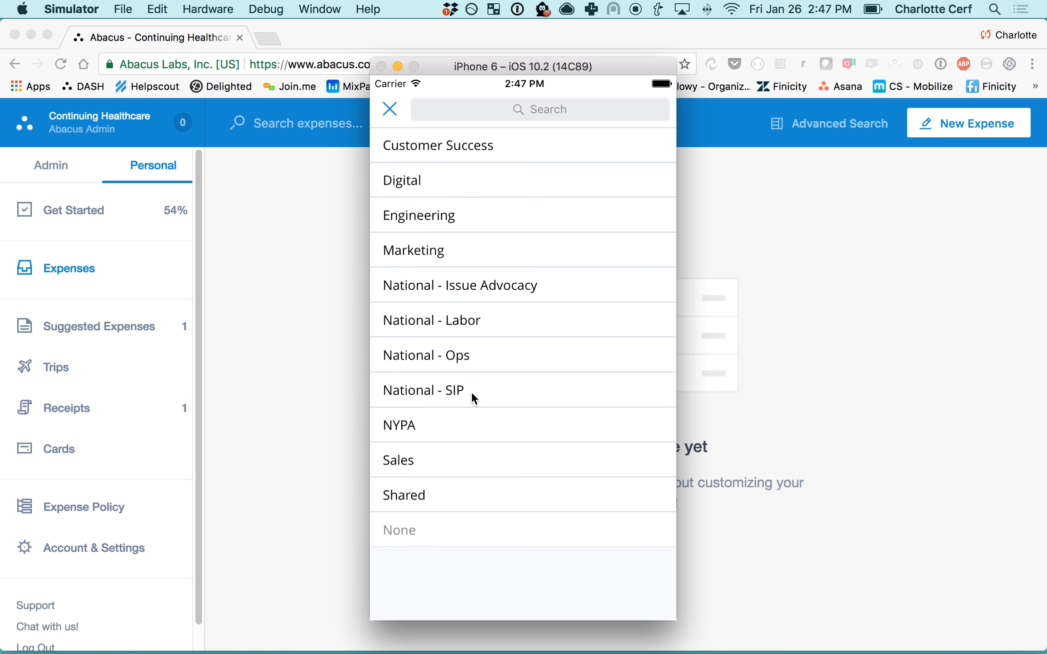
pyautogui.click(418, 144)
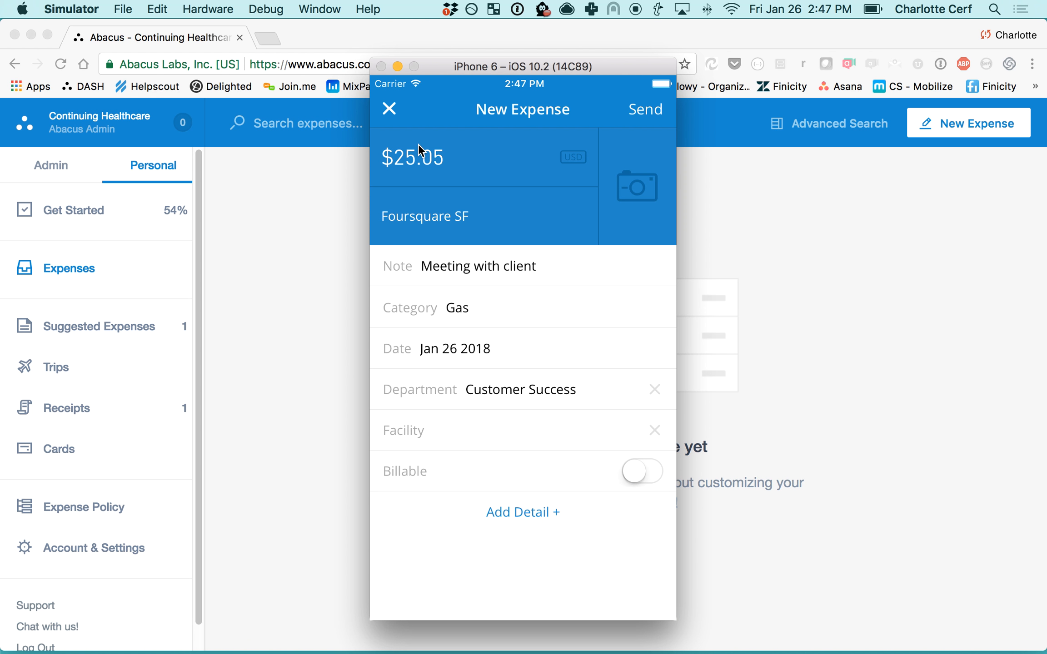
pyautogui.click(452, 427)
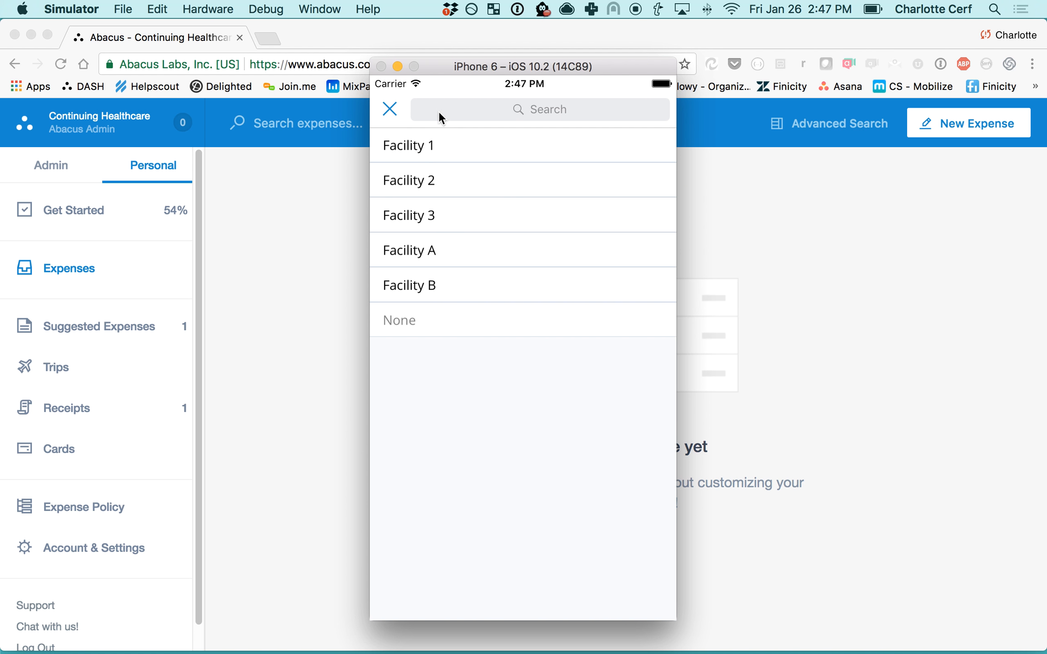
pyautogui.click(400, 151)
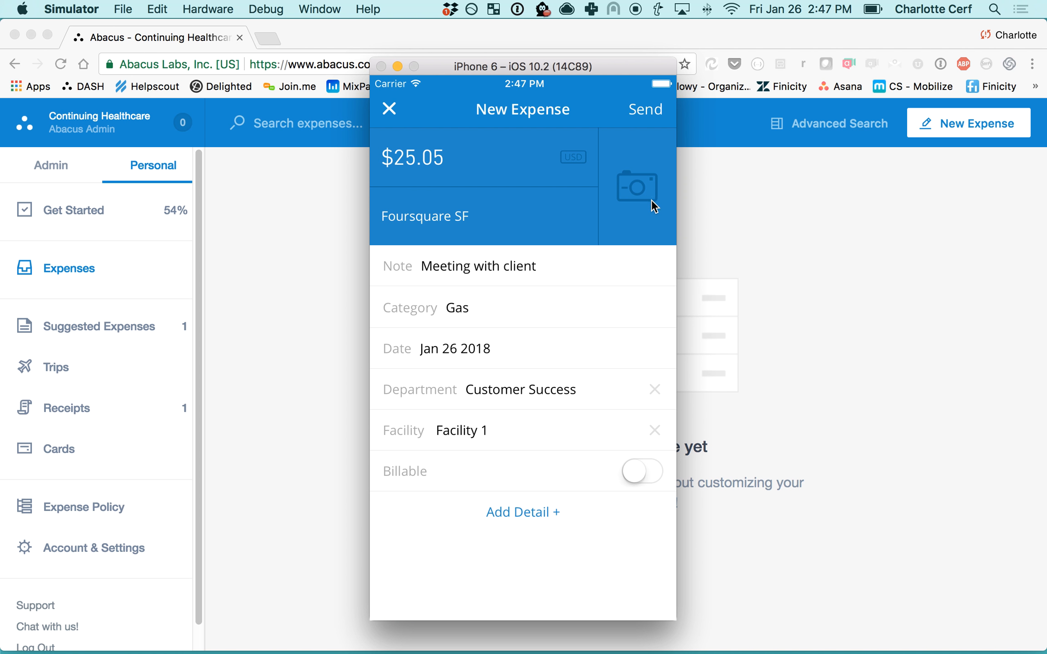
# Try to send the expense without a receipt, discard it instead, and switch to Abacus in Chrome
pyautogui.click(646, 109)
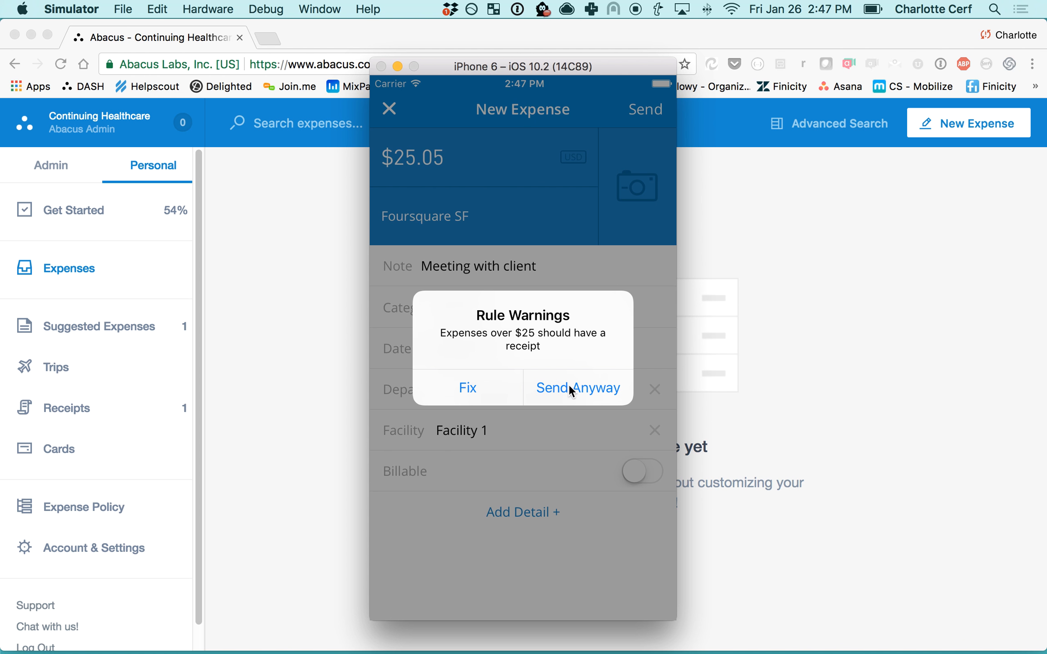
pyautogui.click(504, 378)
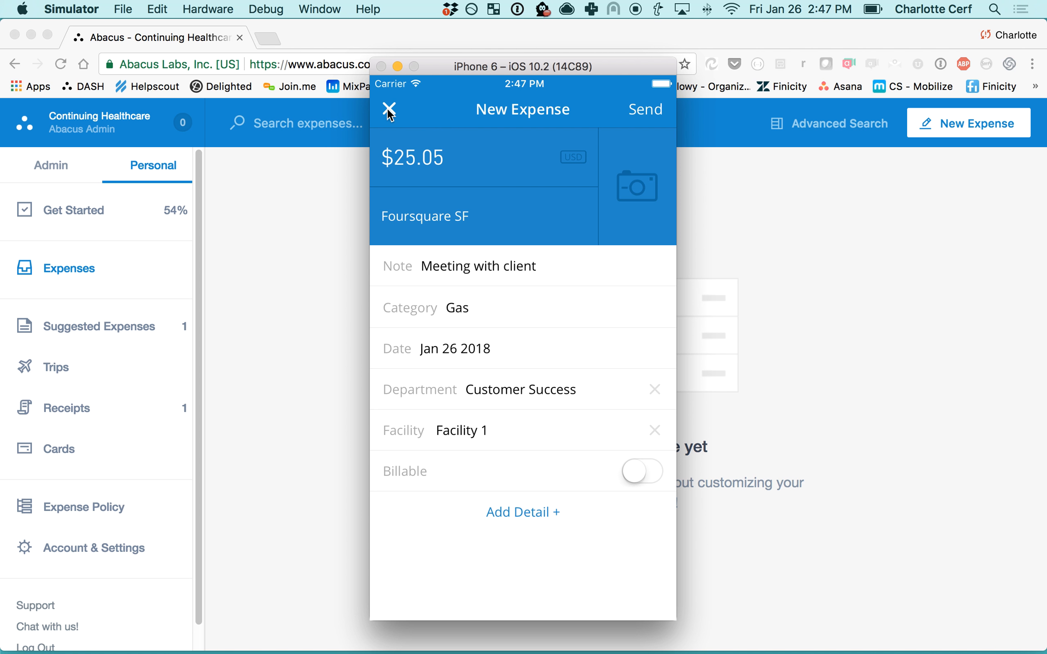
pyautogui.click(402, 107)
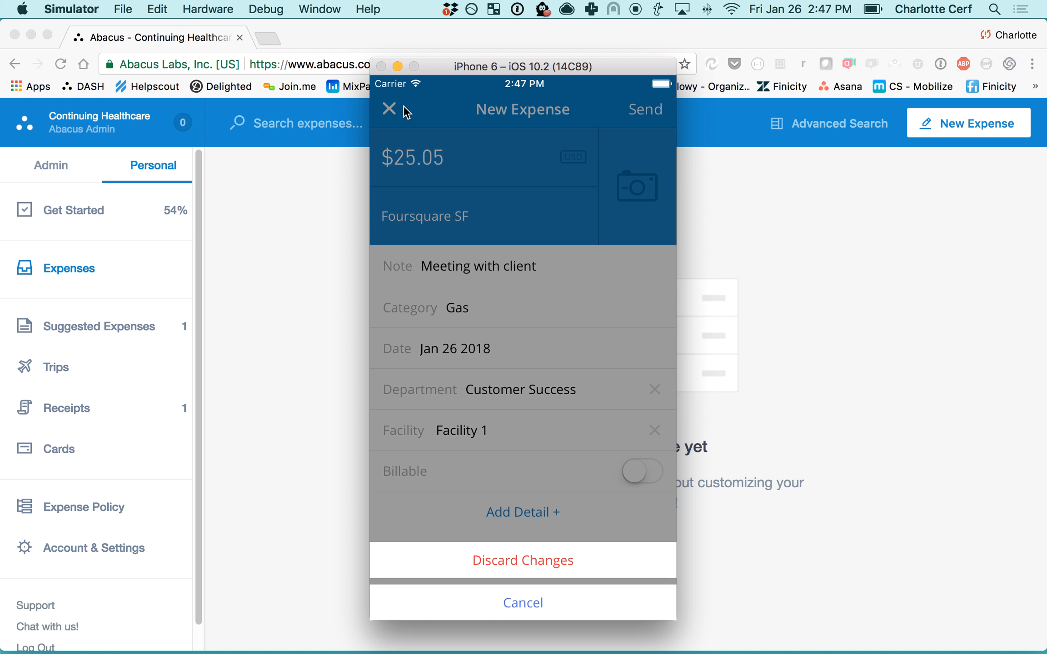
pyautogui.click(511, 567)
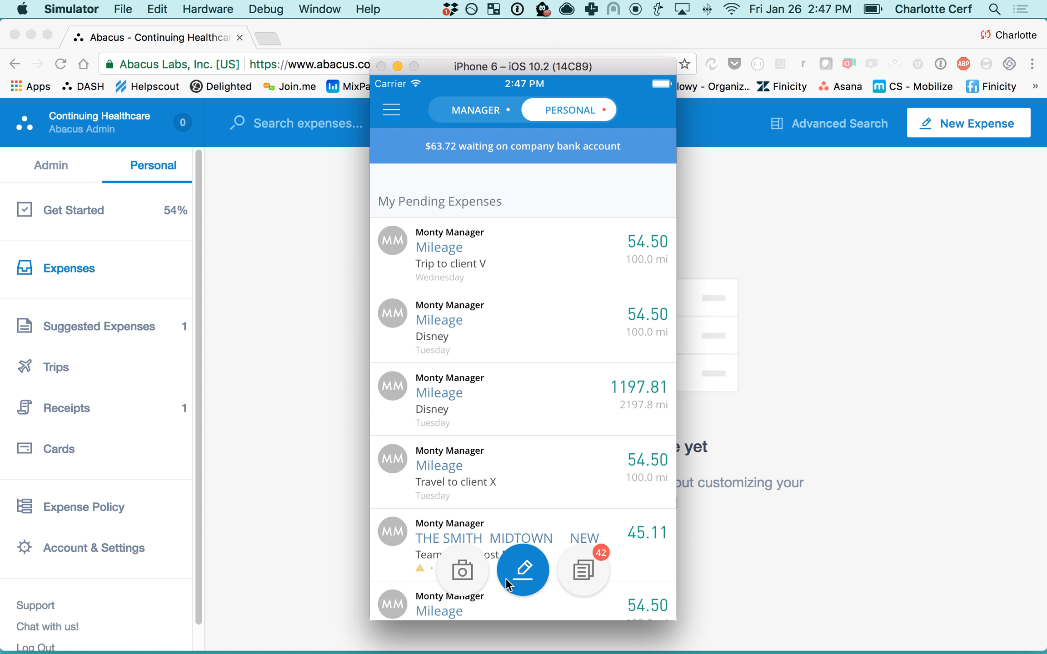
pyautogui.click(317, 319)
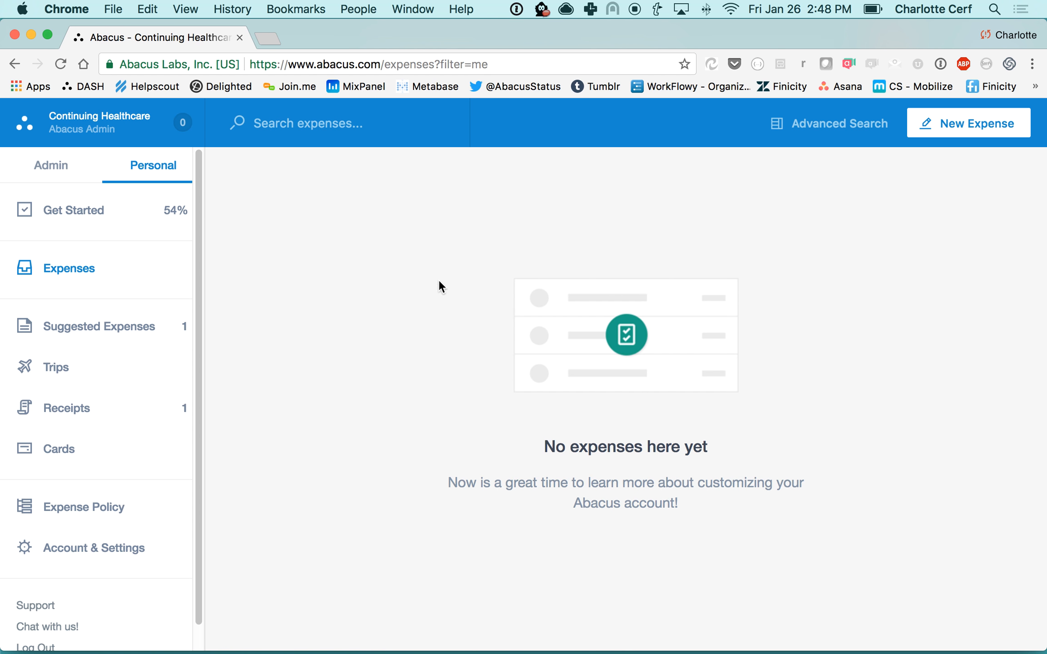
# Start a new expense in the web app and examine the available categories without choosing one
pyautogui.click(951, 127)
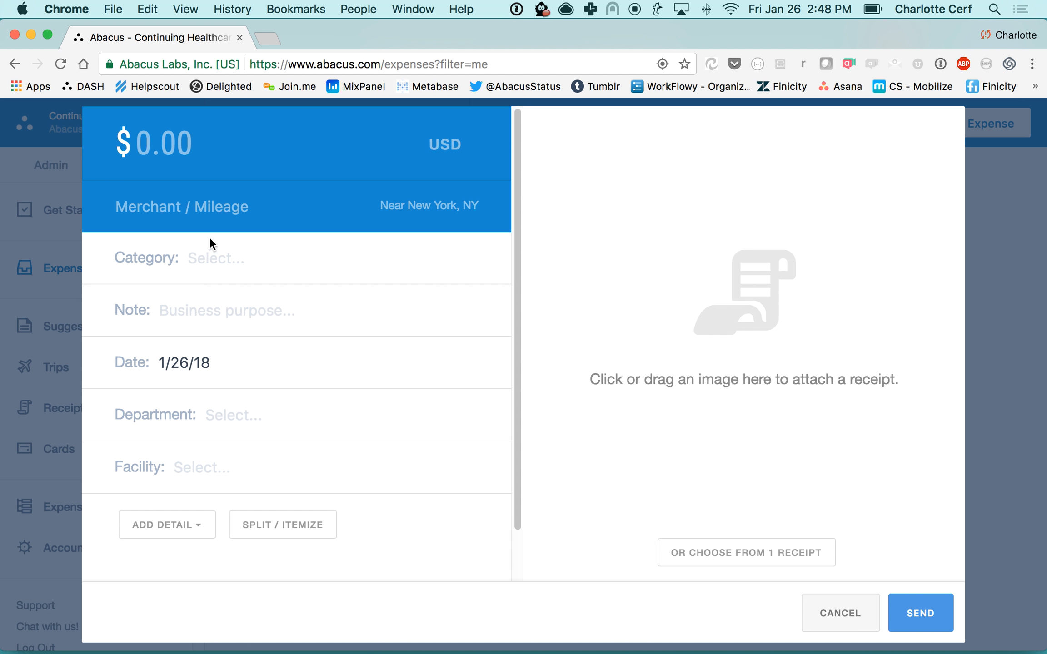
pyautogui.click(208, 251)
pyautogui.scroll(-5, 198, 381)
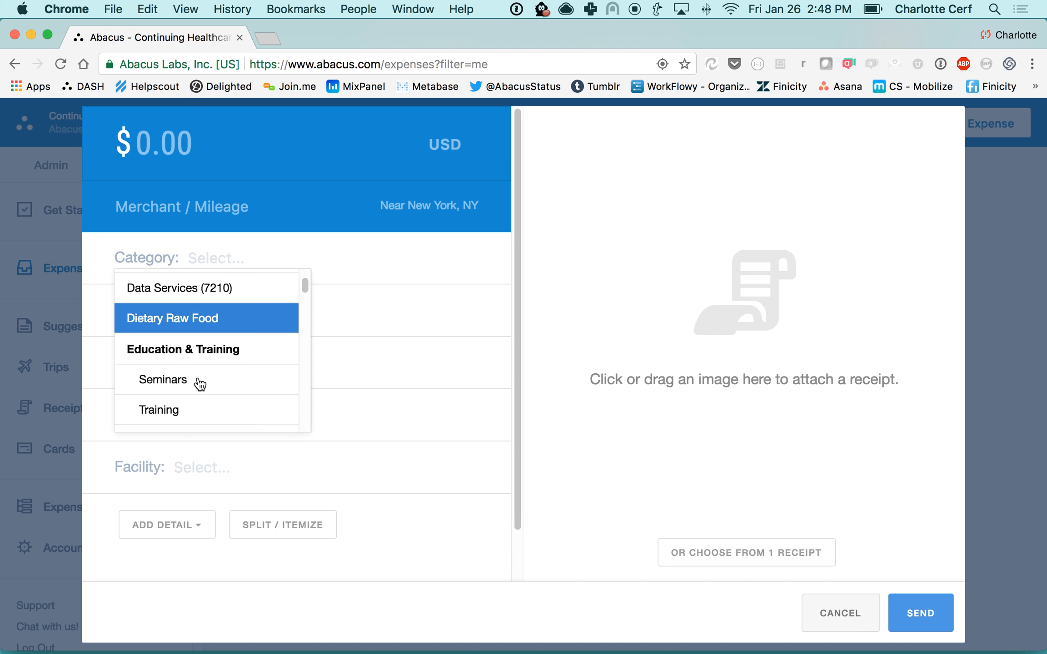
pyautogui.scroll(-5, 198, 384)
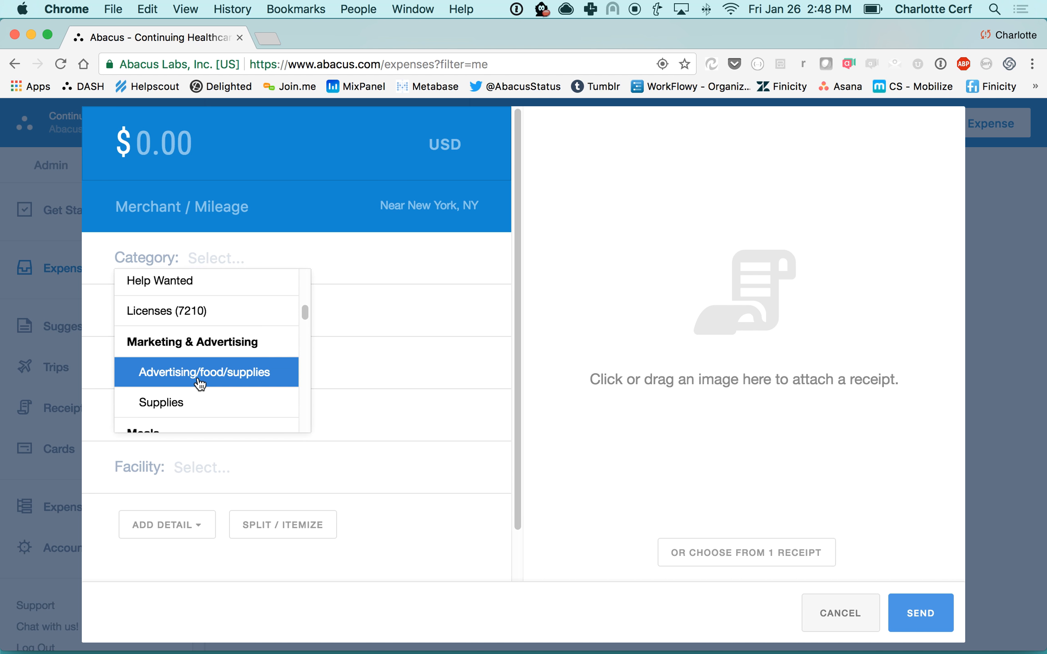
pyautogui.click(344, 306)
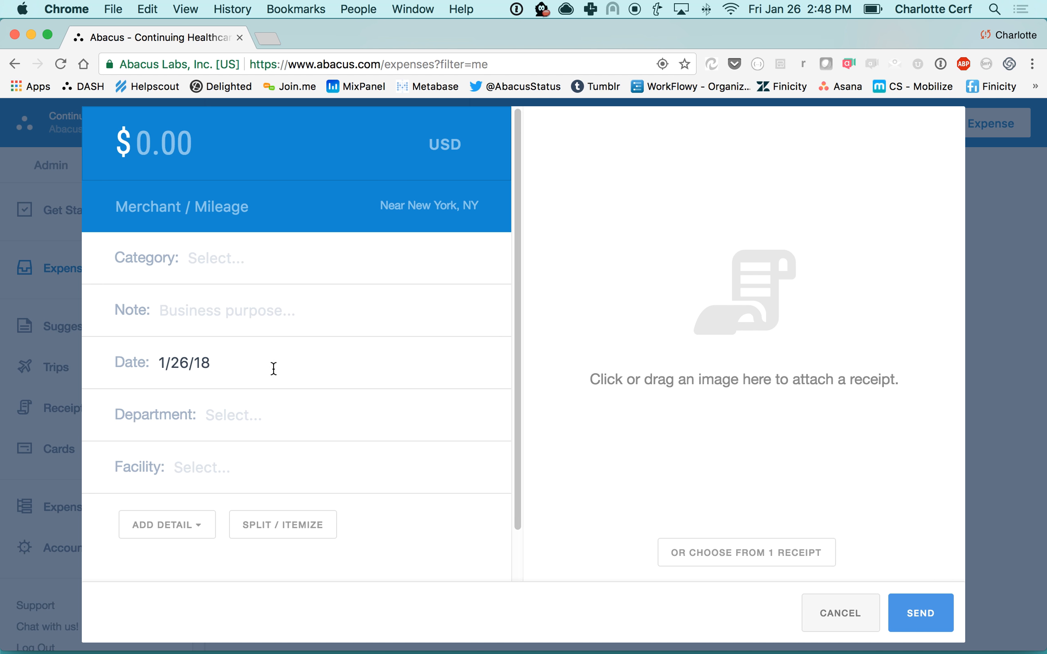
# Set the new expense's department to Maintenance and facility to Mentor Woods, and view the stored receipts available for attaching
pyautogui.click(230, 411)
pyautogui.scroll(-4, 218, 471)
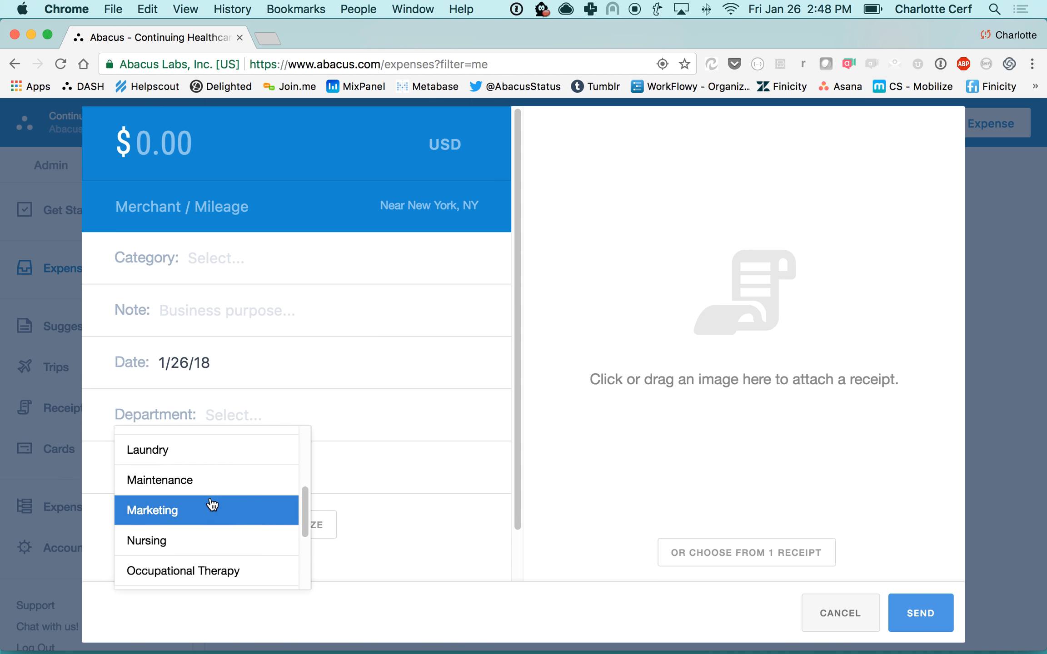
pyautogui.click(197, 481)
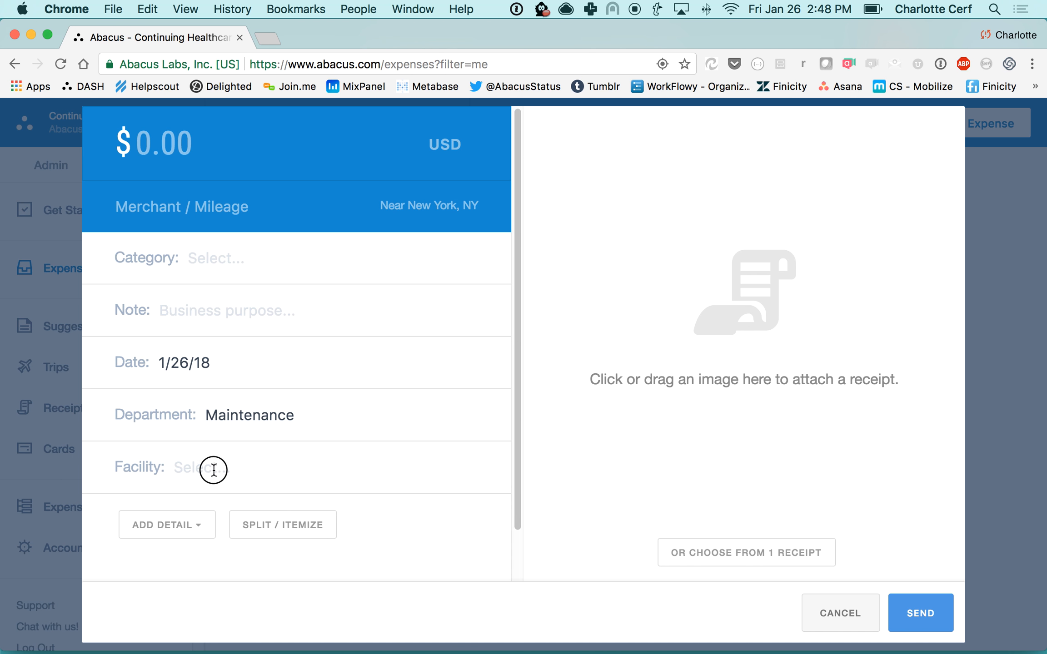
pyautogui.click(214, 469)
pyautogui.scroll(-15, 217, 607)
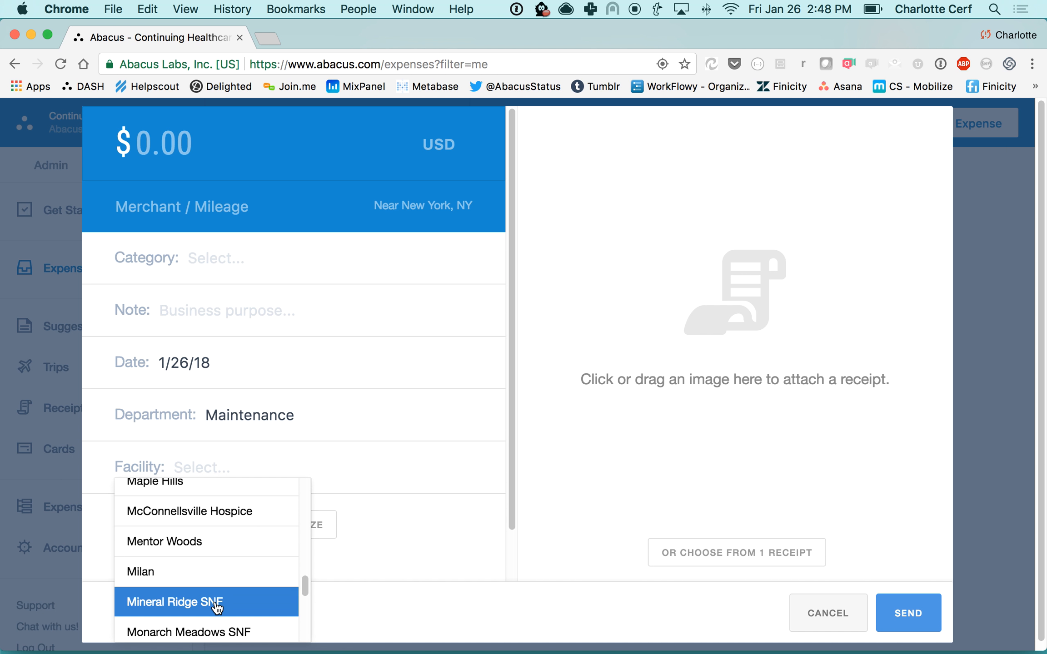
pyautogui.click(224, 544)
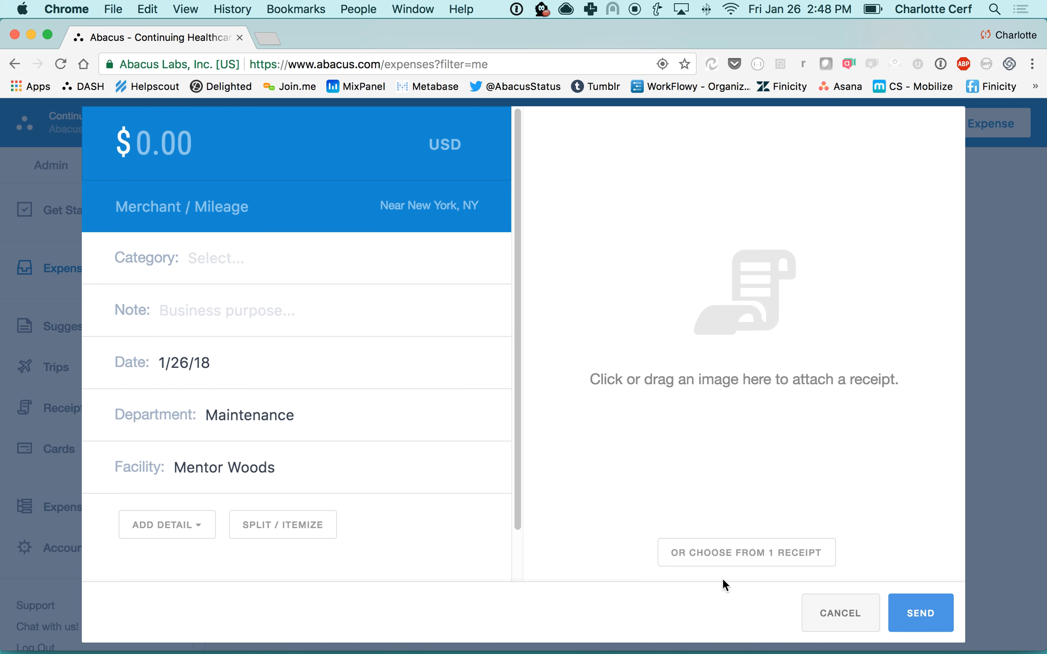
pyautogui.click(723, 563)
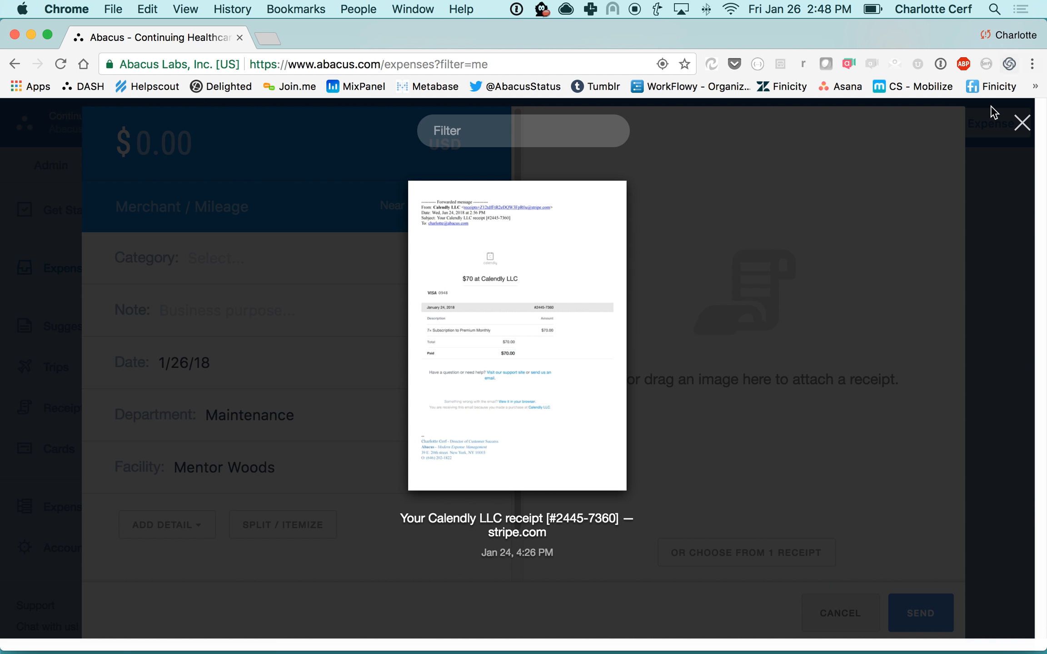
pyautogui.click(1020, 121)
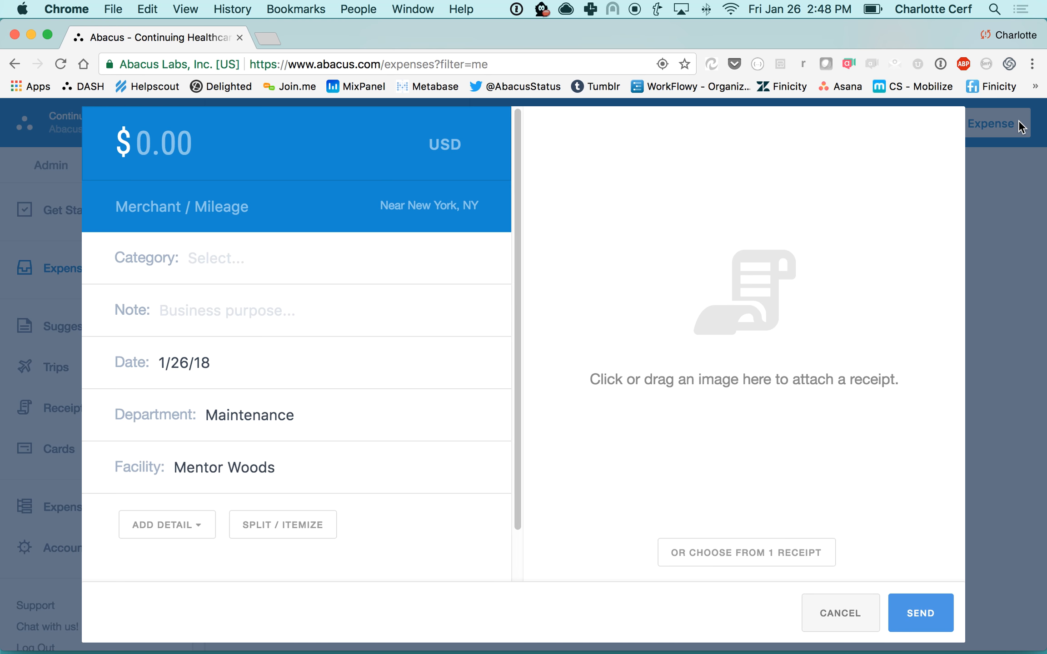
# Set the expense's category to Travel Meal and enter the note "client meal"
pyautogui.click(215, 257)
pyautogui.click(176, 411)
pyautogui.click(197, 305)
pyautogui.write('client meal')
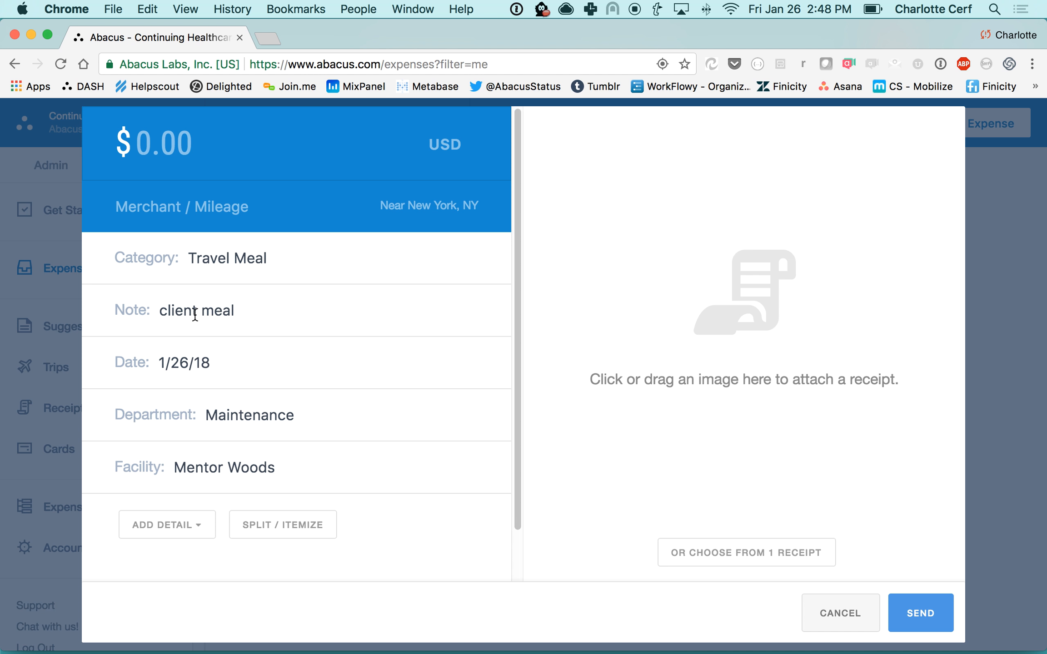
# Enter an amount of $309.10 and choose Nakamura as the expense's merchant
pyautogui.click(164, 134)
pyautogui.write('309.10')
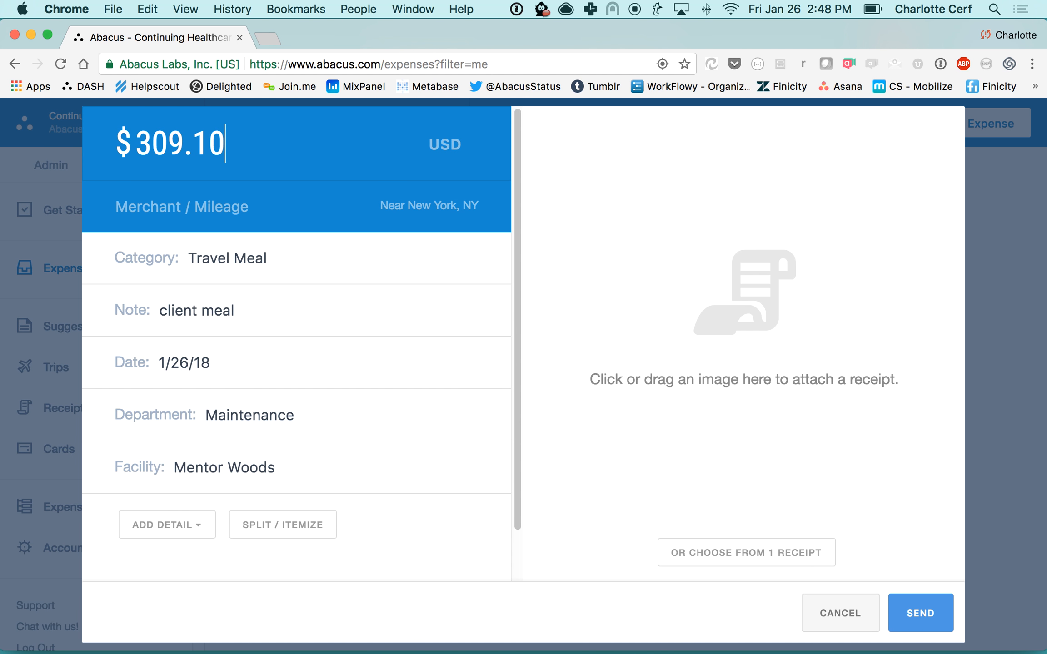
pyautogui.click(143, 206)
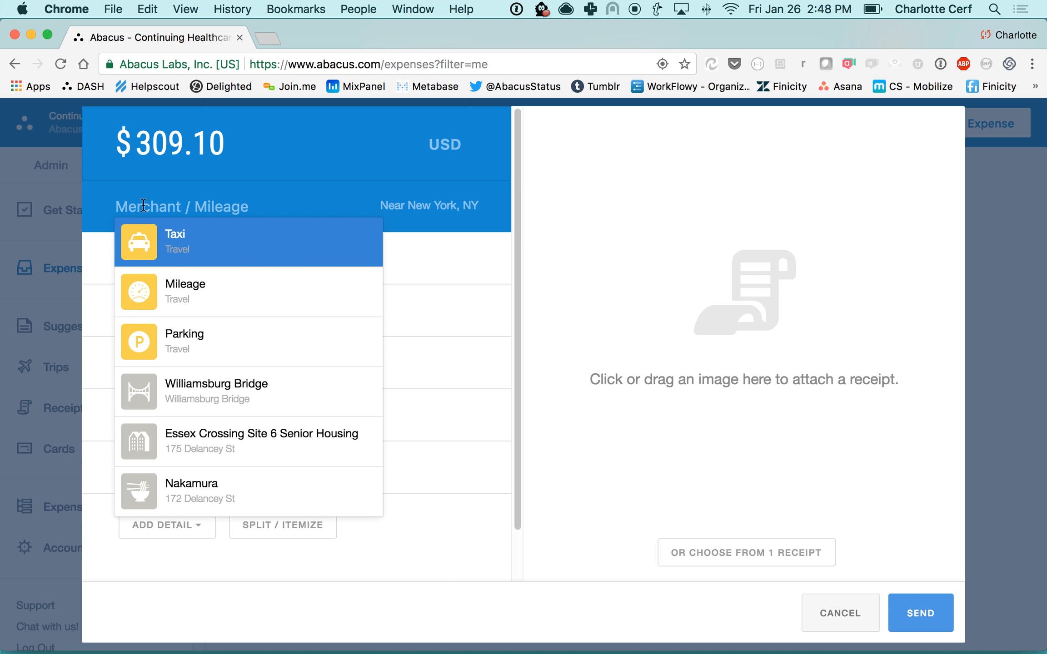
pyautogui.click(181, 482)
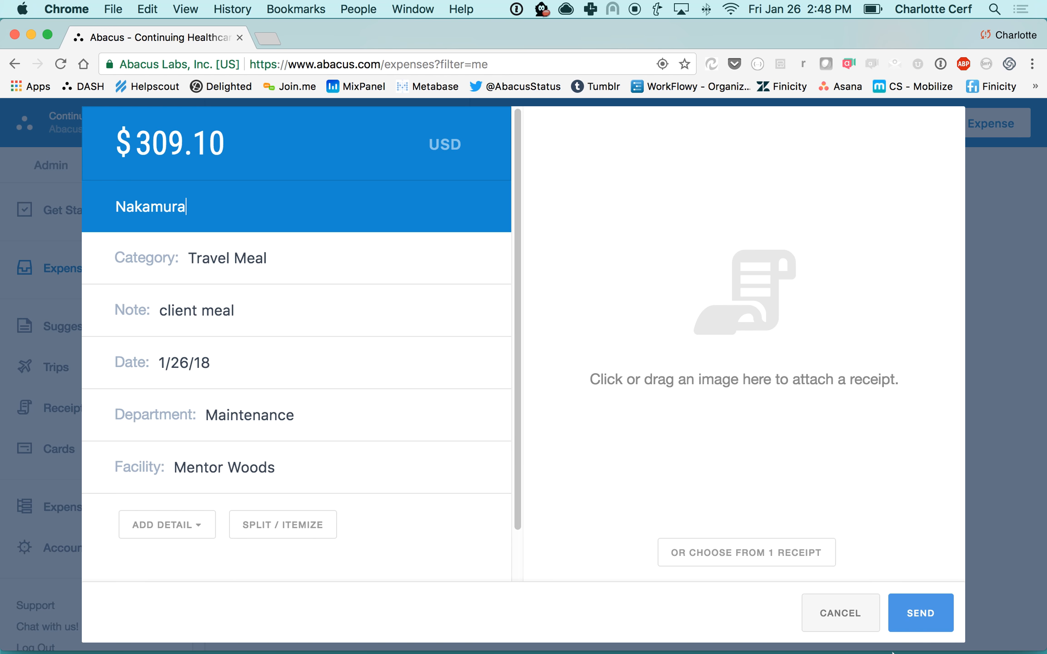
# Attach the stored Calendly LLC receipt to the expense, and cancel the expense without sending it
pyautogui.click(733, 551)
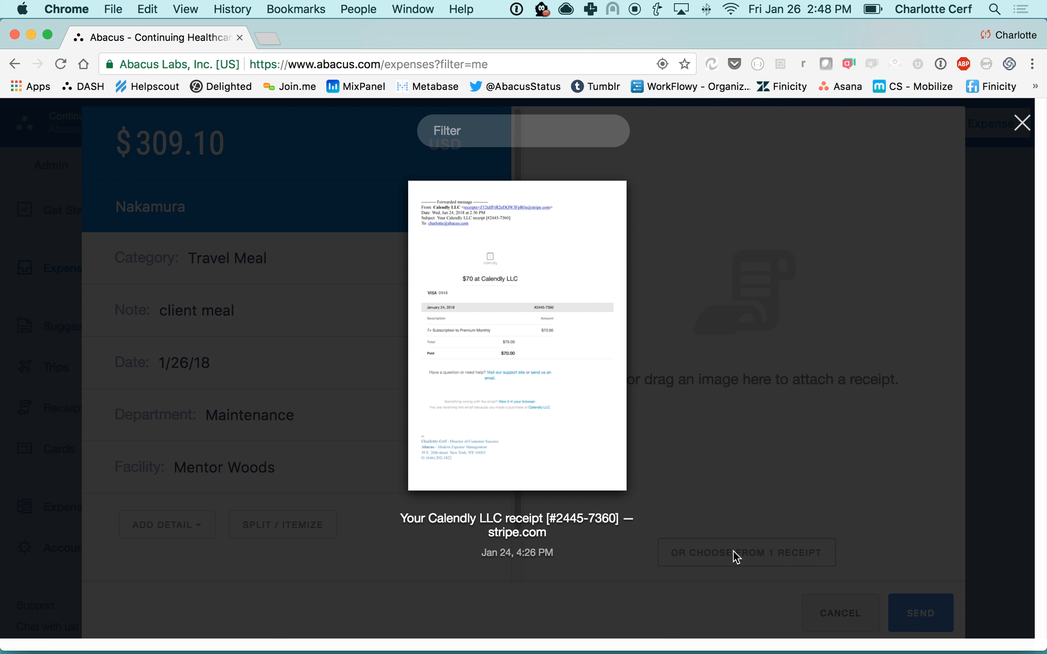
pyautogui.click(541, 377)
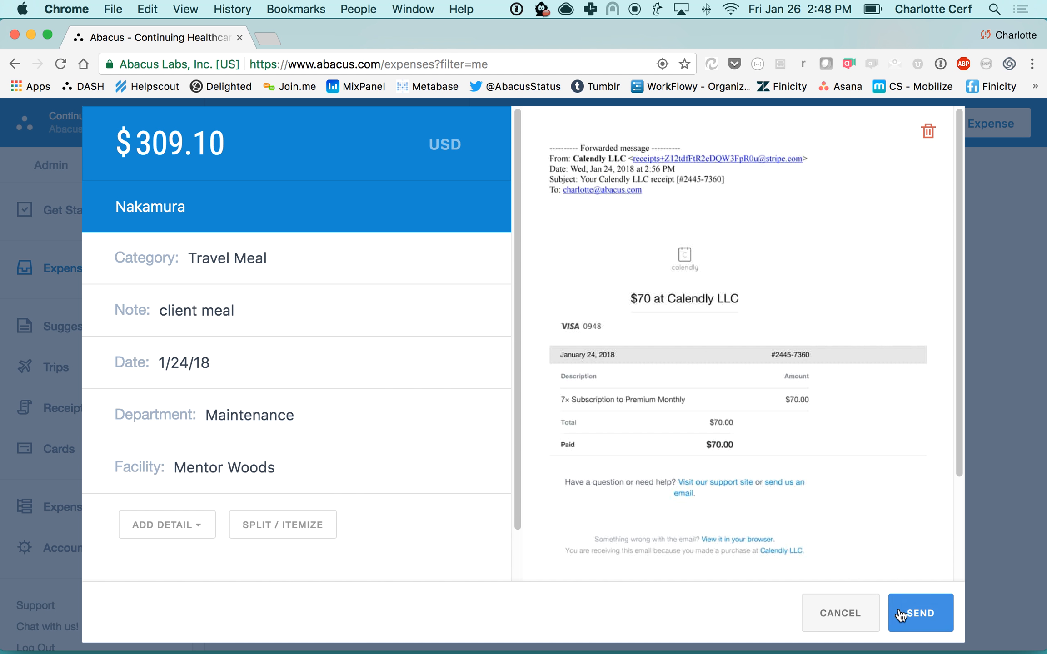
pyautogui.click(826, 609)
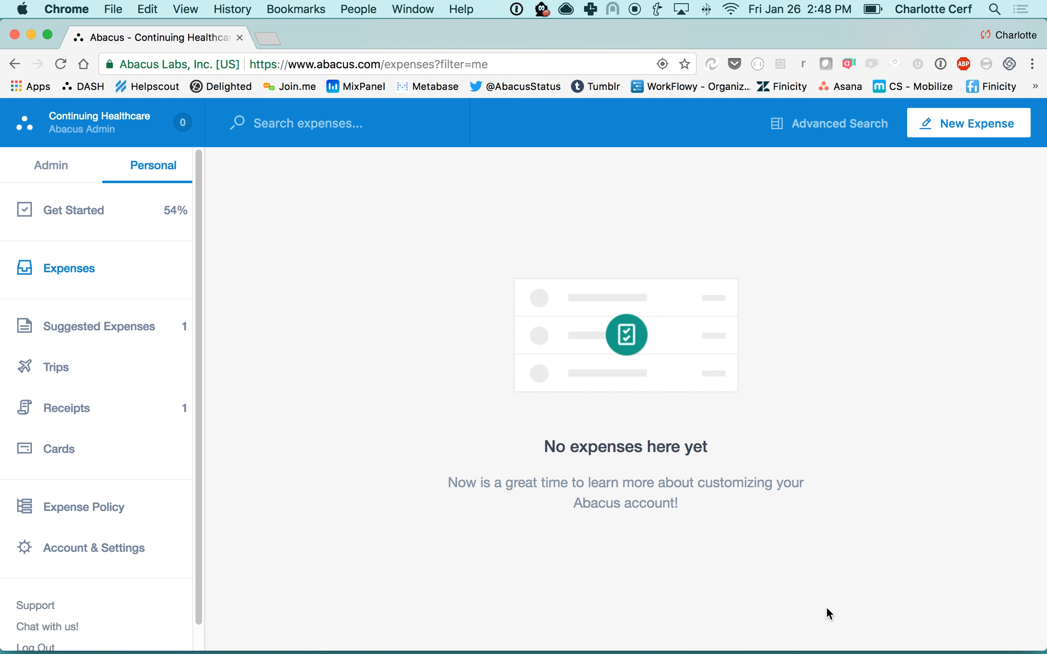
# Open the suggested expenses and enter the note "business purpose xyz" for the Calendly LLC suggestion
pyautogui.click(131, 326)
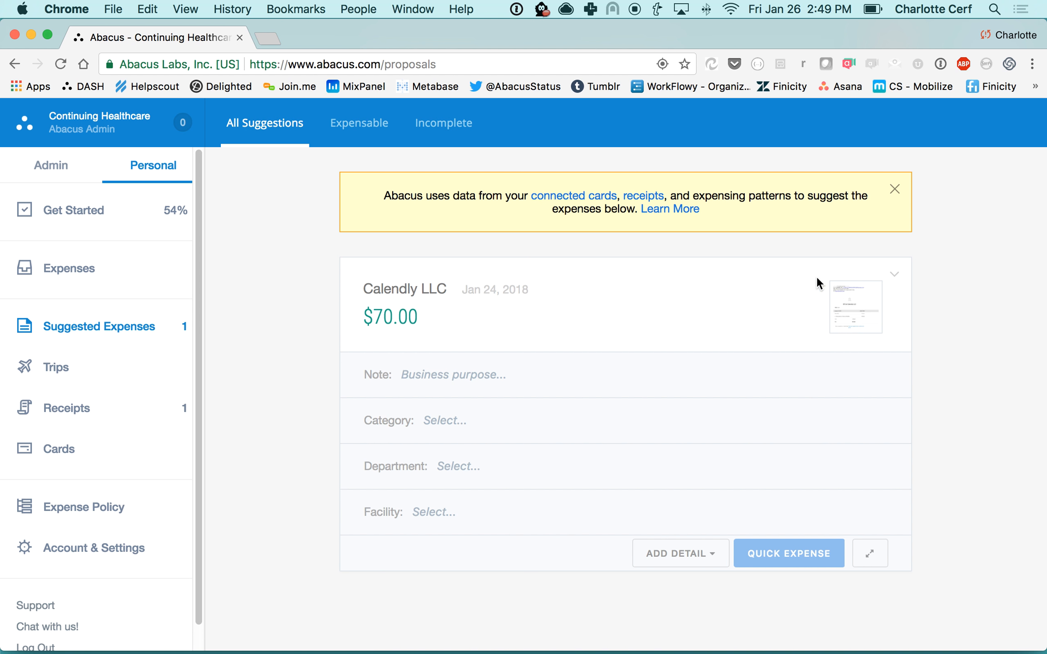
pyautogui.moveTo(857, 308)
pyautogui.click(441, 376)
pyautogui.write('business purpose xyz')
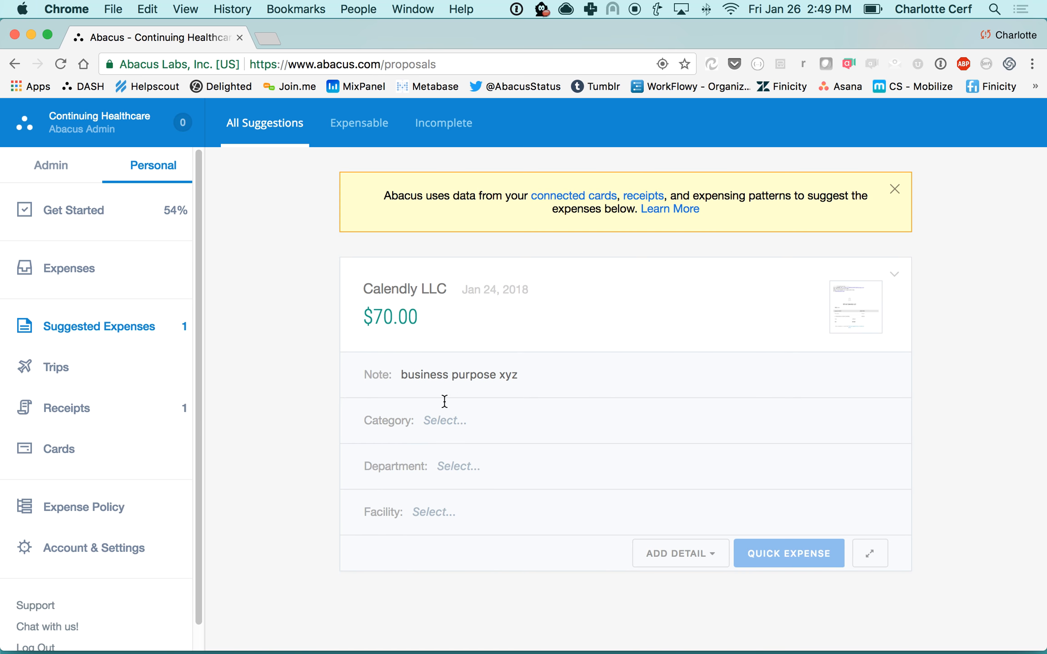
# Set the Calendly LLC suggestion's category to Client Meal under Meals and its department to Utilities
pyautogui.click(446, 420)
pyautogui.scroll(-5, 521, 511)
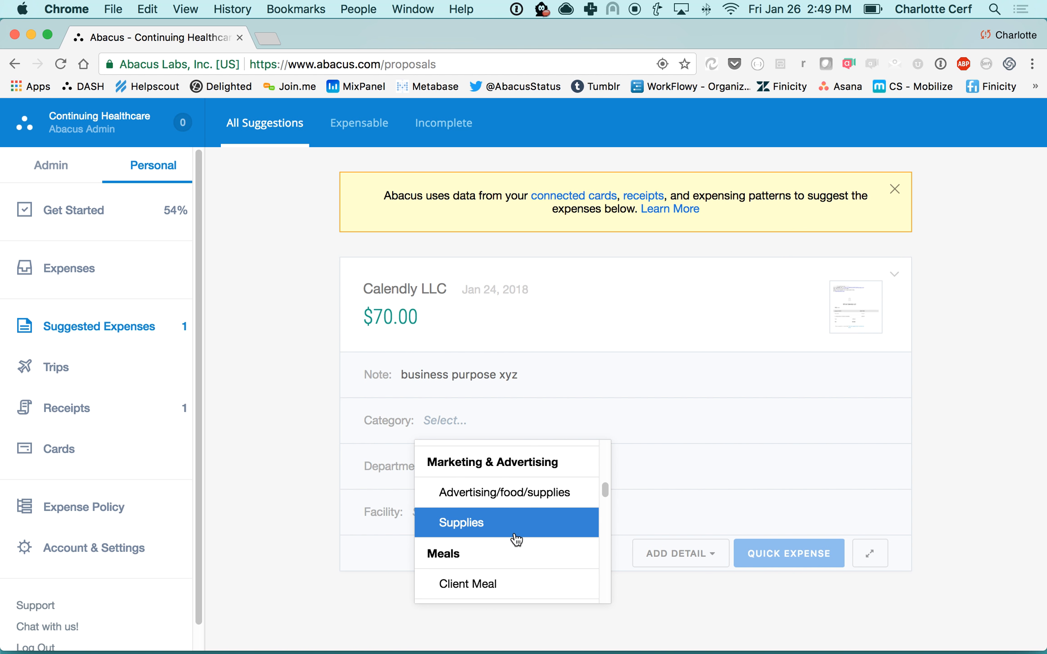
pyautogui.click(511, 578)
pyautogui.click(442, 468)
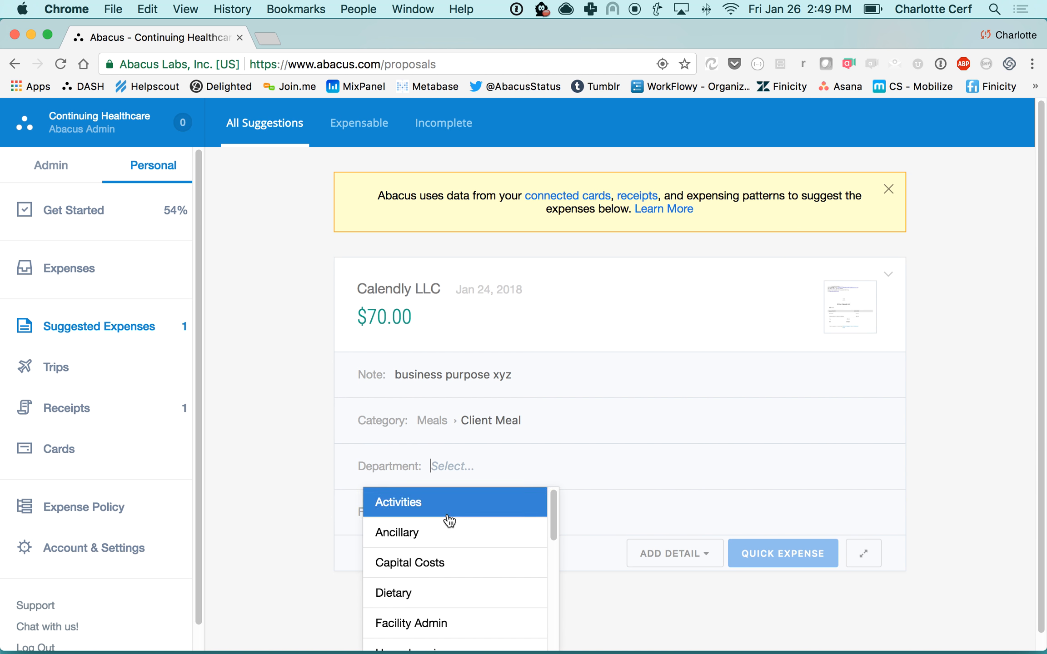
pyautogui.scroll(-5, 460, 579)
pyautogui.click(460, 586)
# Find the facilities matching "gw" and set the Calendly LLC suggestion's facility to GW Niles ALF
pyautogui.click(449, 512)
pyautogui.scroll(-10, 460, 627)
pyautogui.scroll(8, 460, 627)
pyautogui.scroll(-4, 461, 628)
pyautogui.scroll(3, 462, 628)
pyautogui.write('gw')
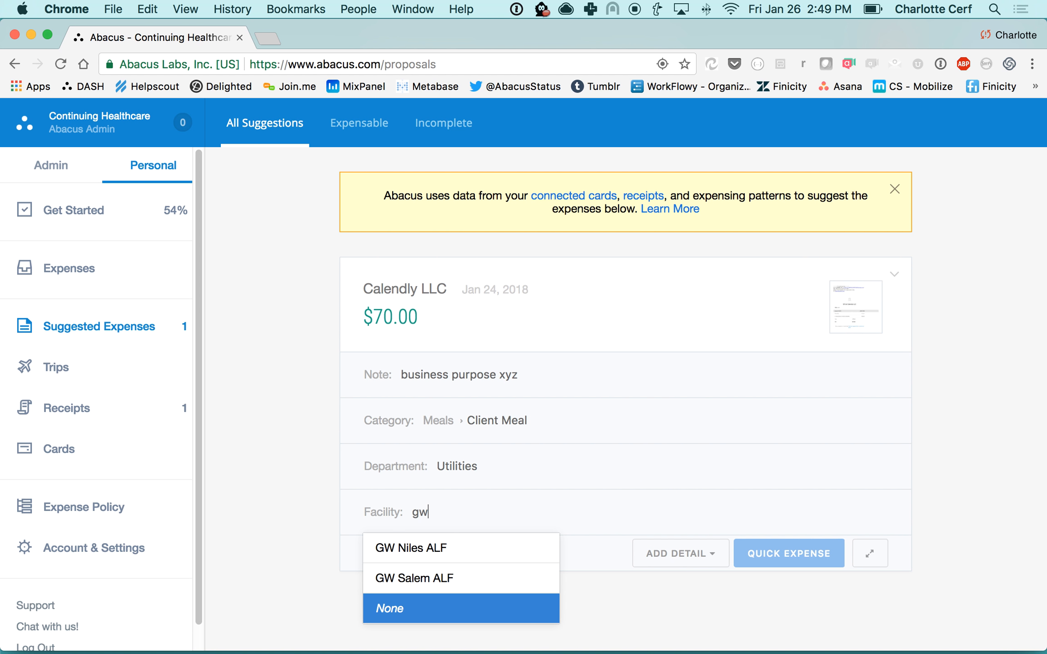
pyautogui.click(441, 548)
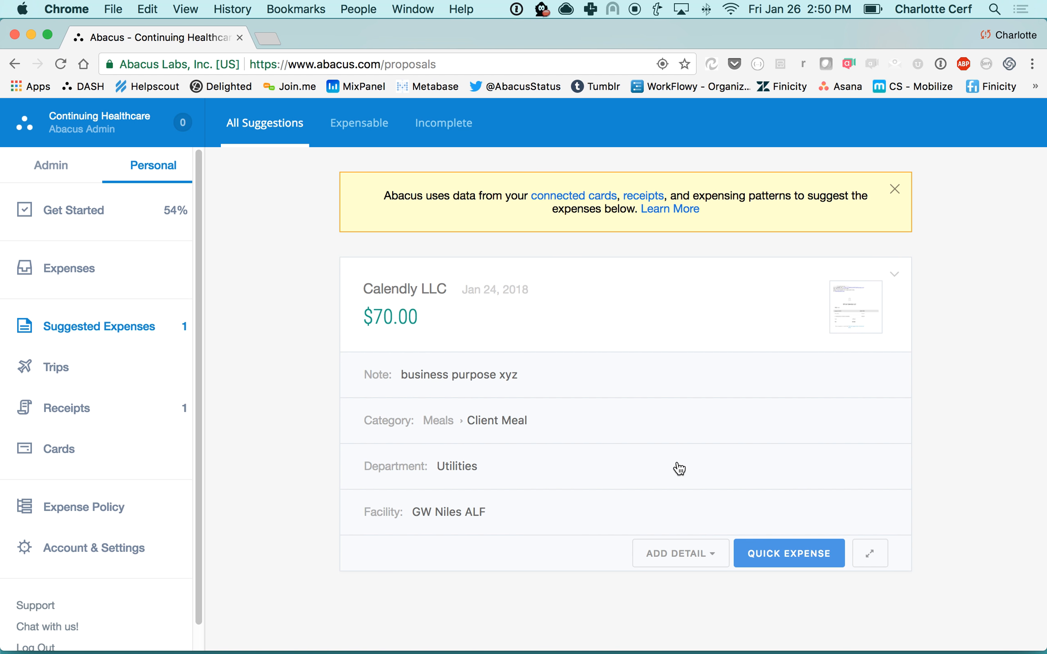
# Open the personal receipts page to view the stored receipts and the options for adding more
pyautogui.click(61, 415)
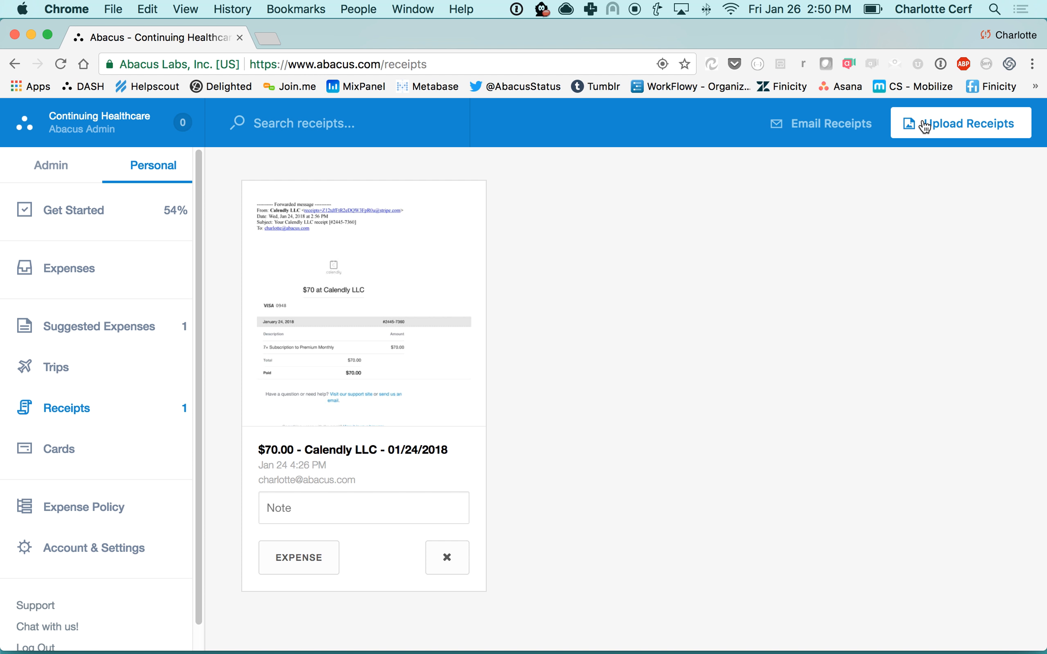
# View the email forwarding options for receipts, close them, and open the note field on the Calendly LLC receipt
pyautogui.click(840, 124)
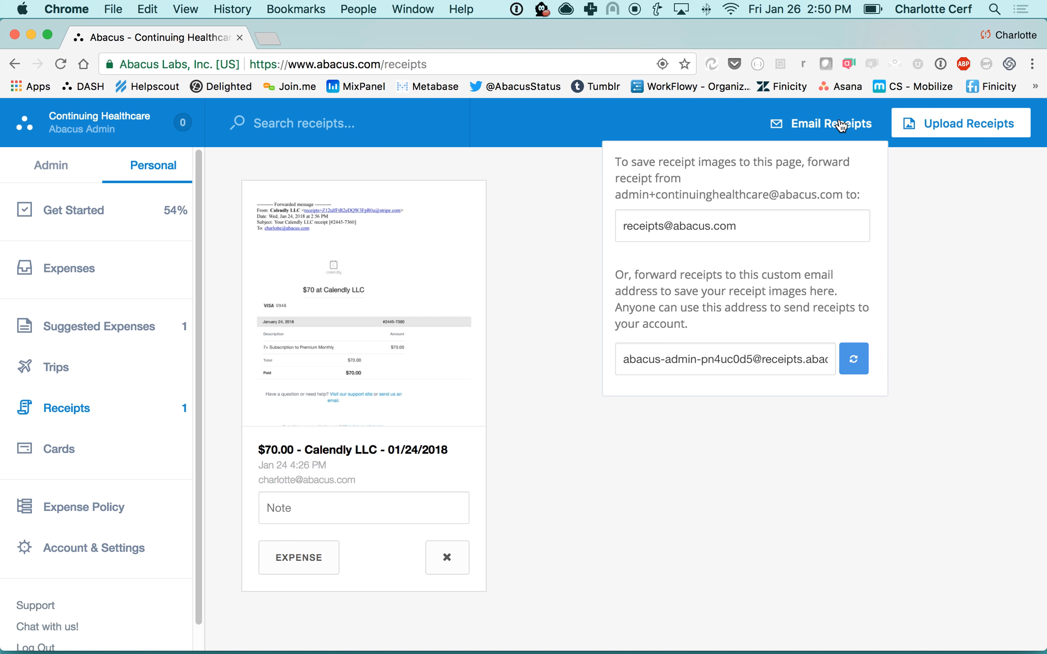
pyautogui.click(841, 124)
pyautogui.click(856, 123)
pyautogui.click(856, 125)
pyautogui.click(847, 136)
pyautogui.click(847, 139)
pyautogui.click(847, 140)
pyautogui.click(782, 138)
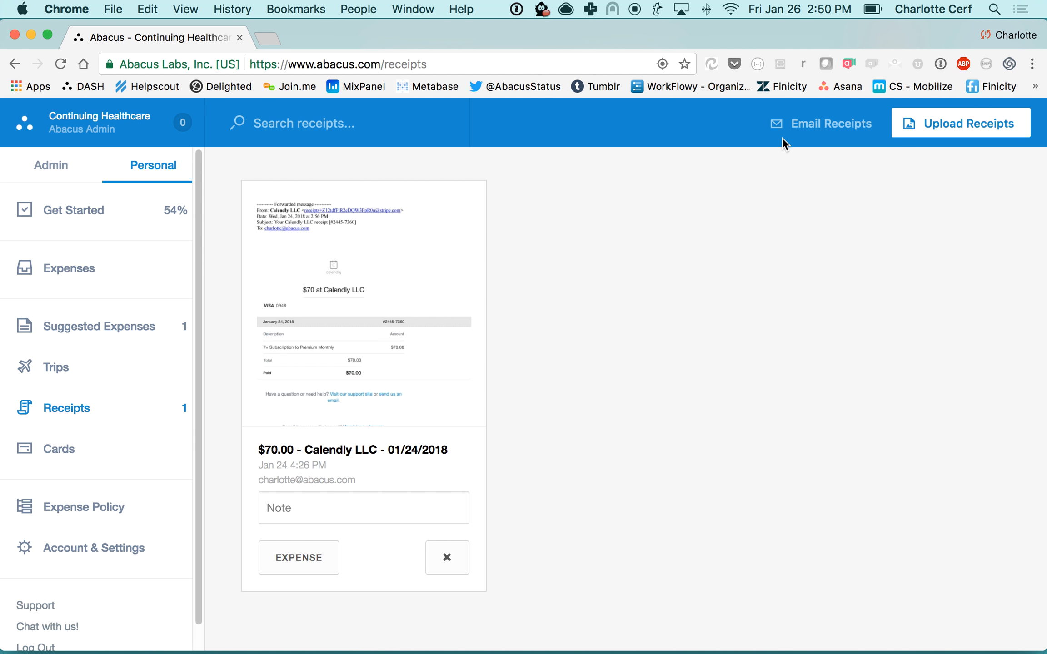
pyautogui.click(782, 137)
pyautogui.click(781, 137)
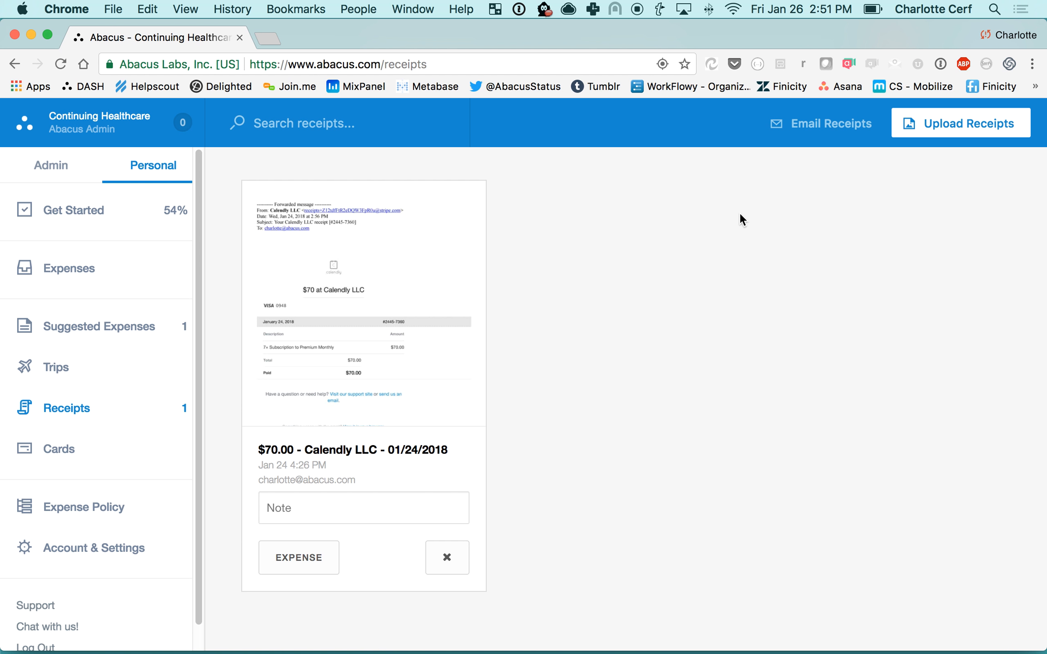
pyautogui.click(284, 498)
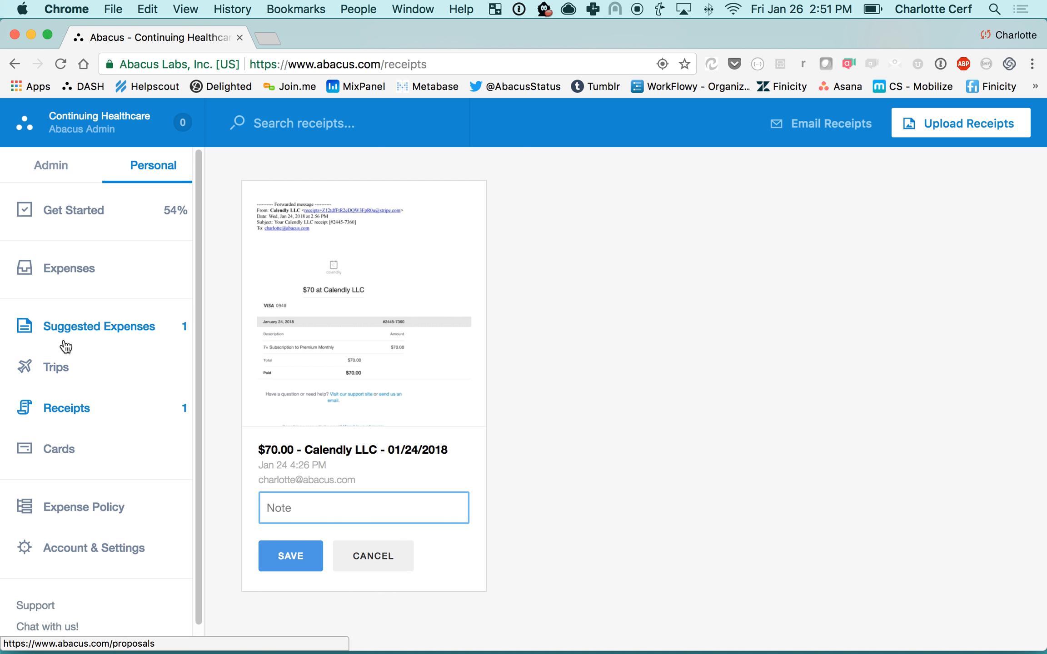
# Open the personal trips page, view the trip creation form and its date picker, and close the form without saving
pyautogui.click(56, 375)
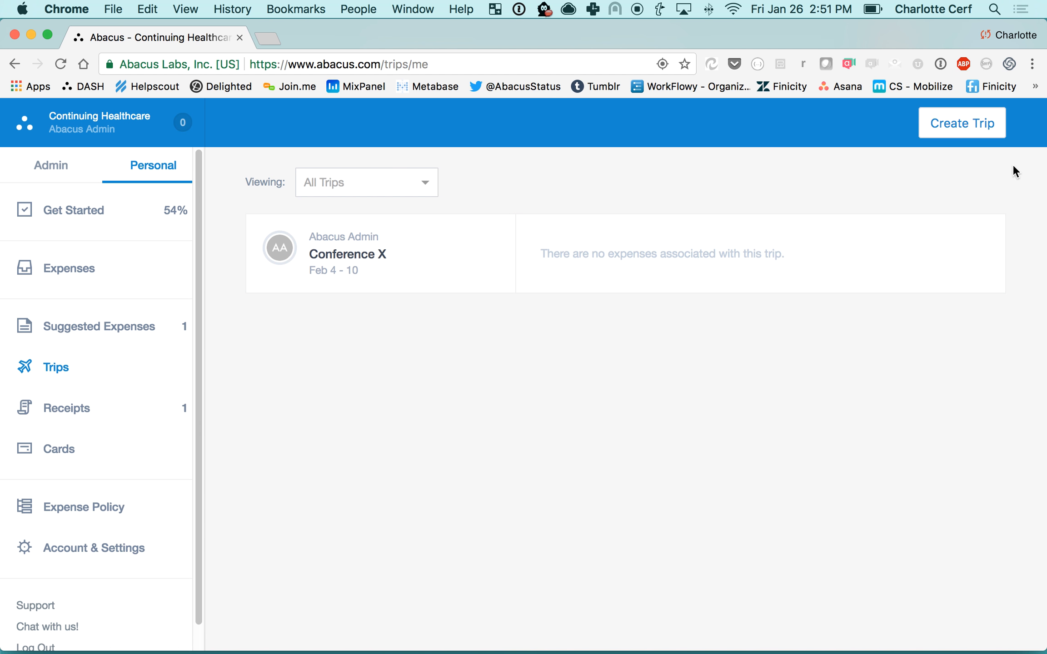
pyautogui.click(974, 129)
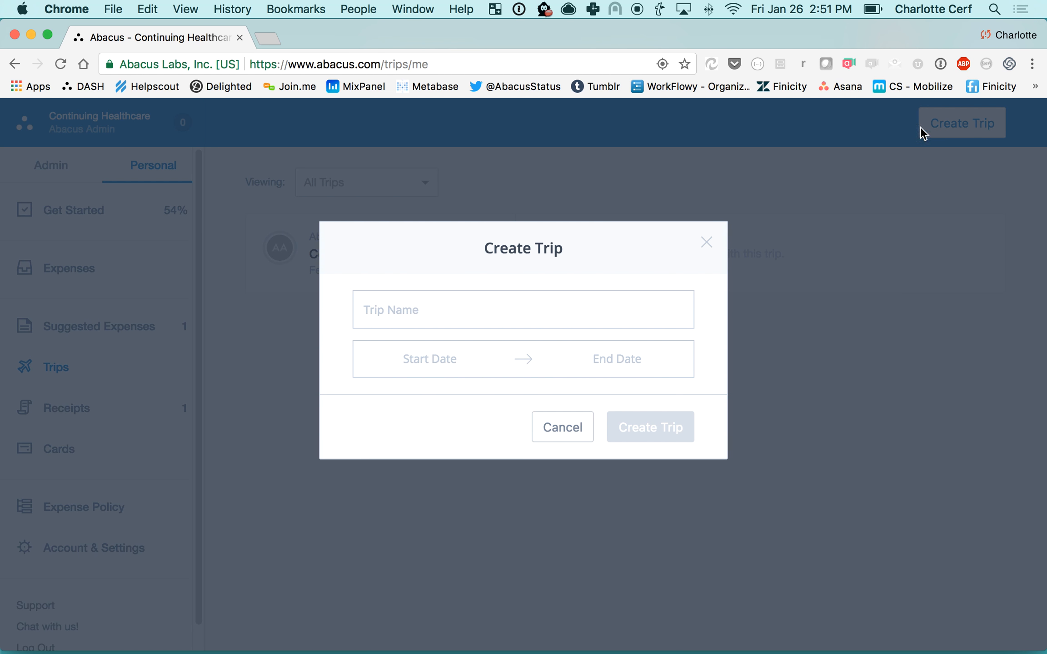
pyautogui.click(385, 364)
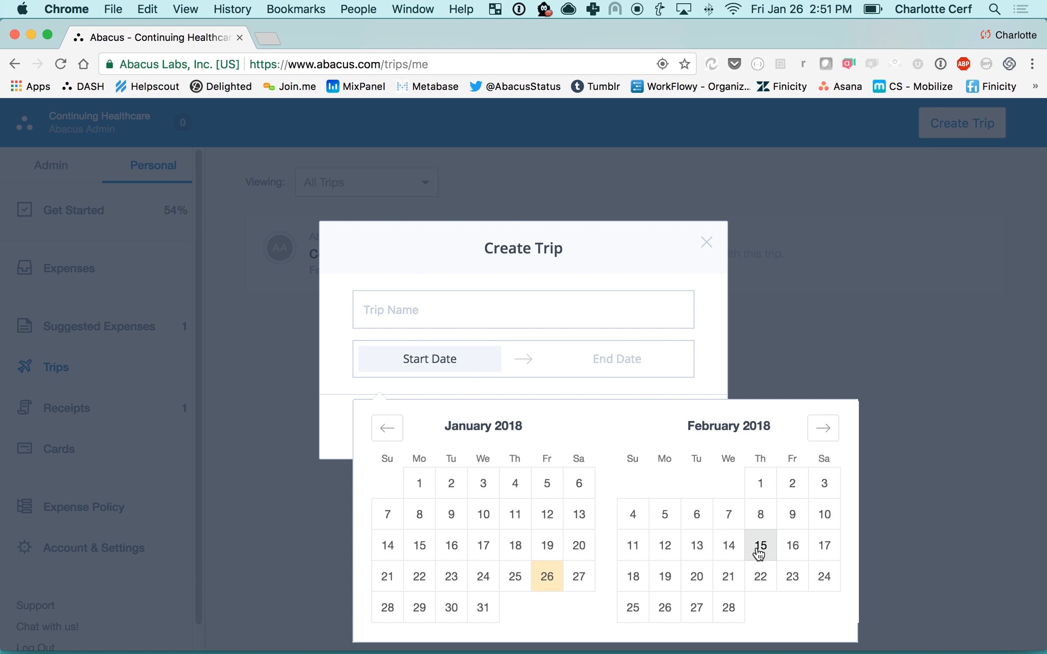
pyautogui.click(710, 243)
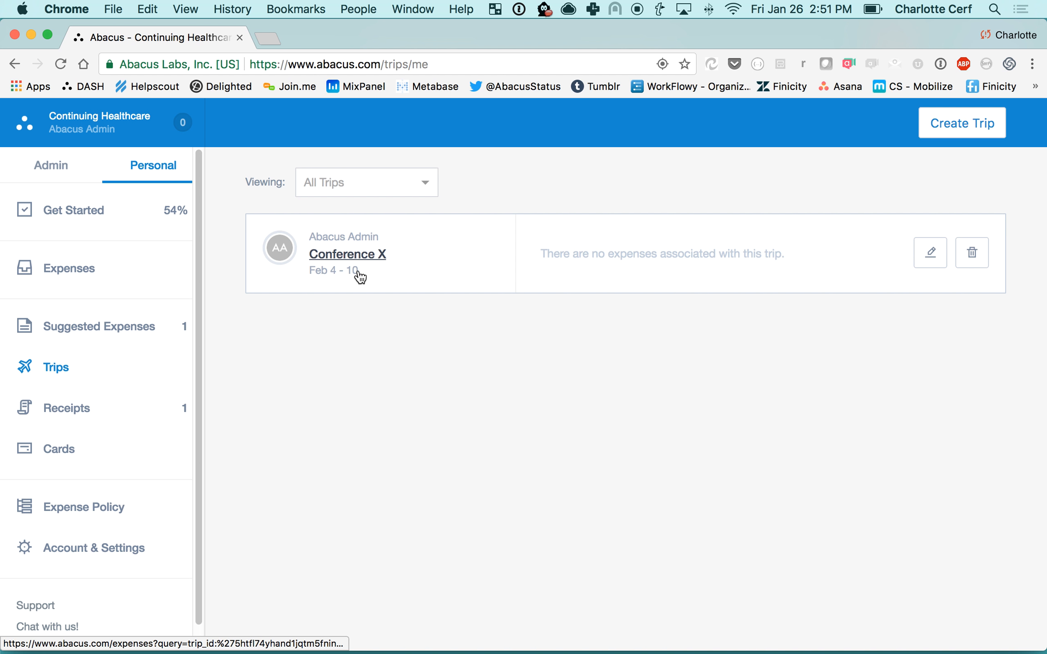
# Start a new personal expense, set its date to 2/6/18, and check the trip linked to it
pyautogui.click(84, 272)
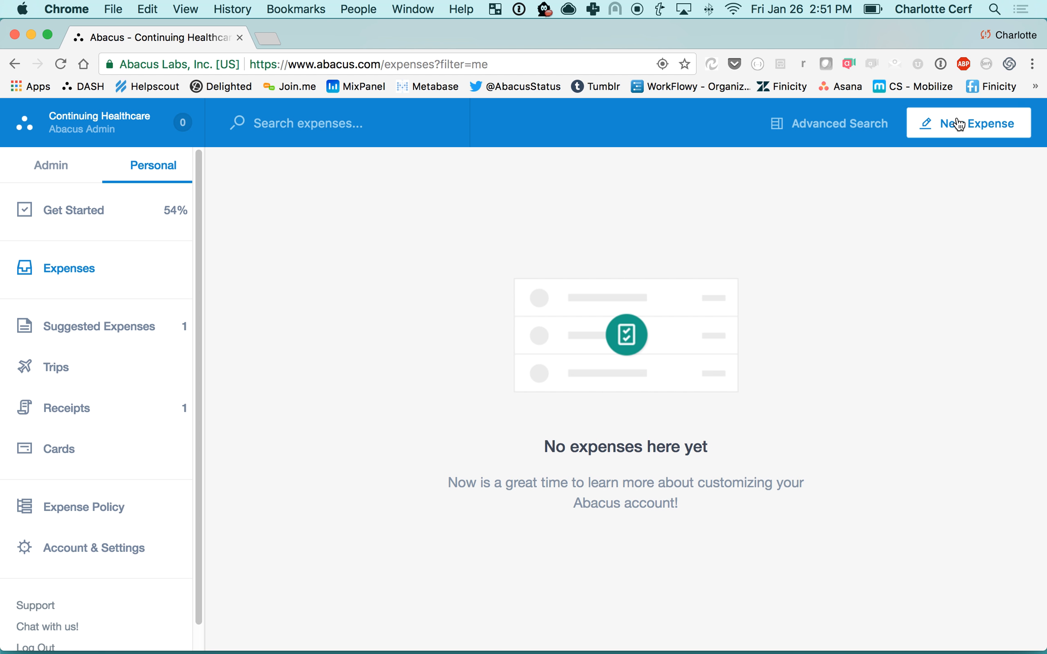
pyautogui.click(958, 124)
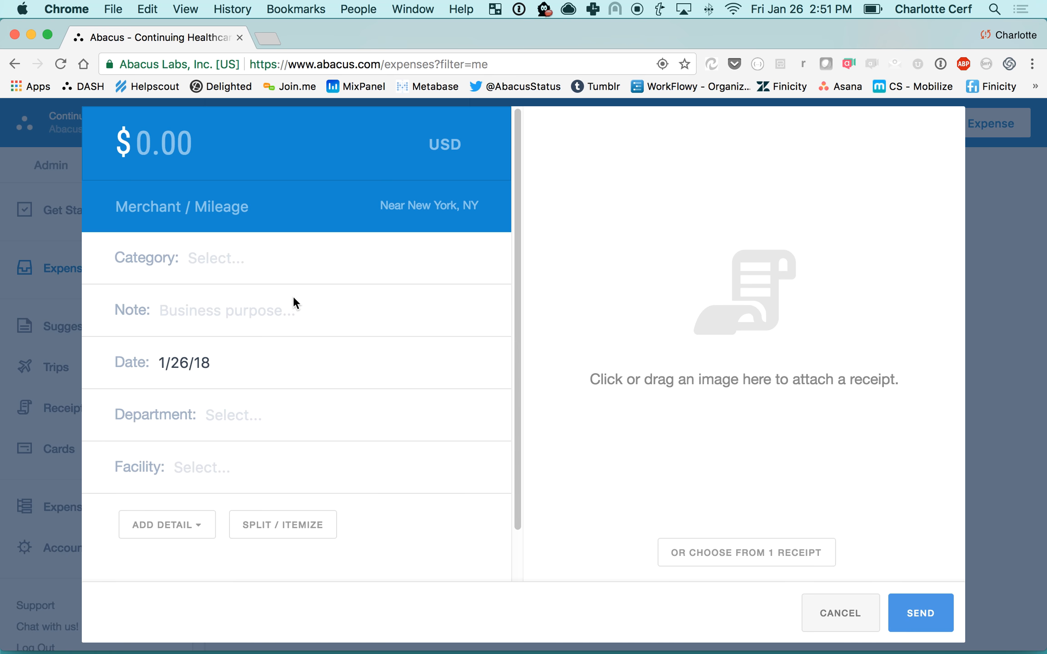
pyautogui.click(182, 361)
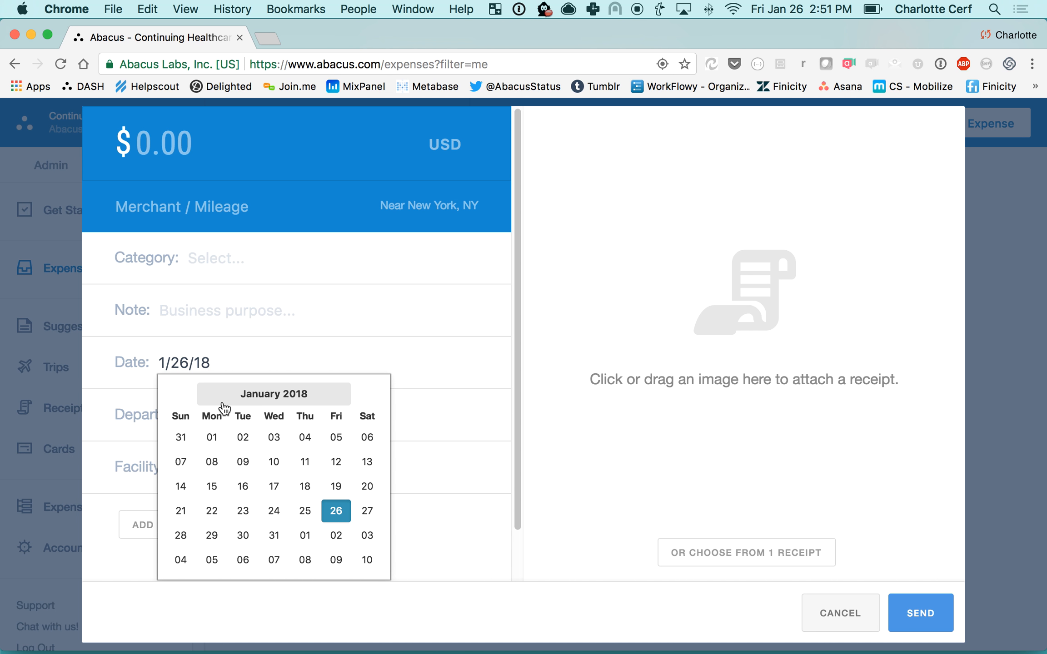
pyautogui.click(243, 560)
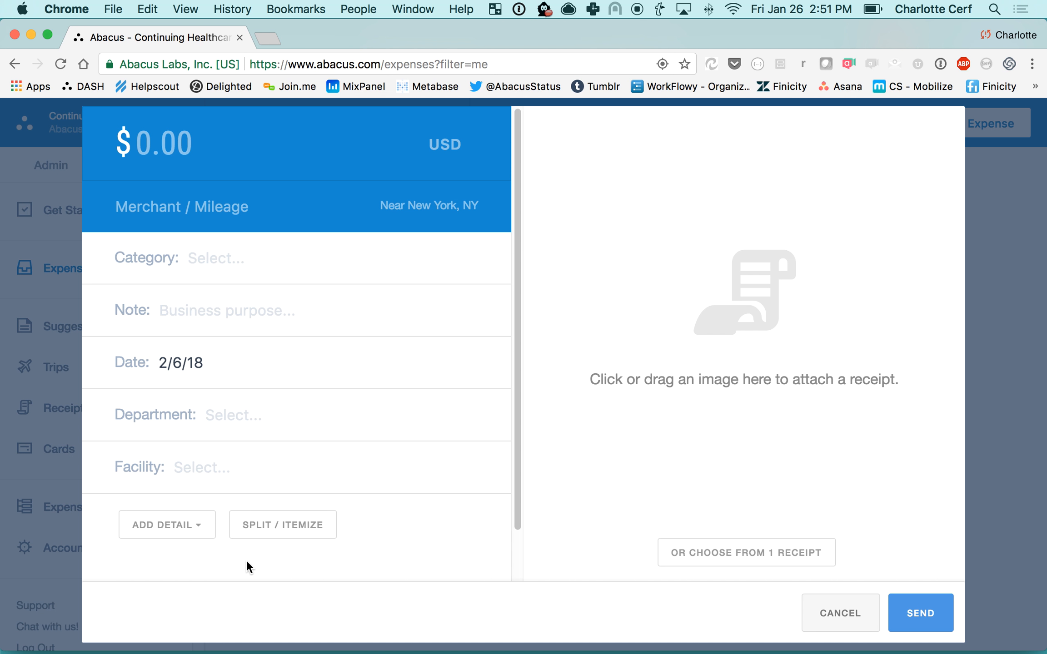
pyautogui.scroll(-3, 247, 564)
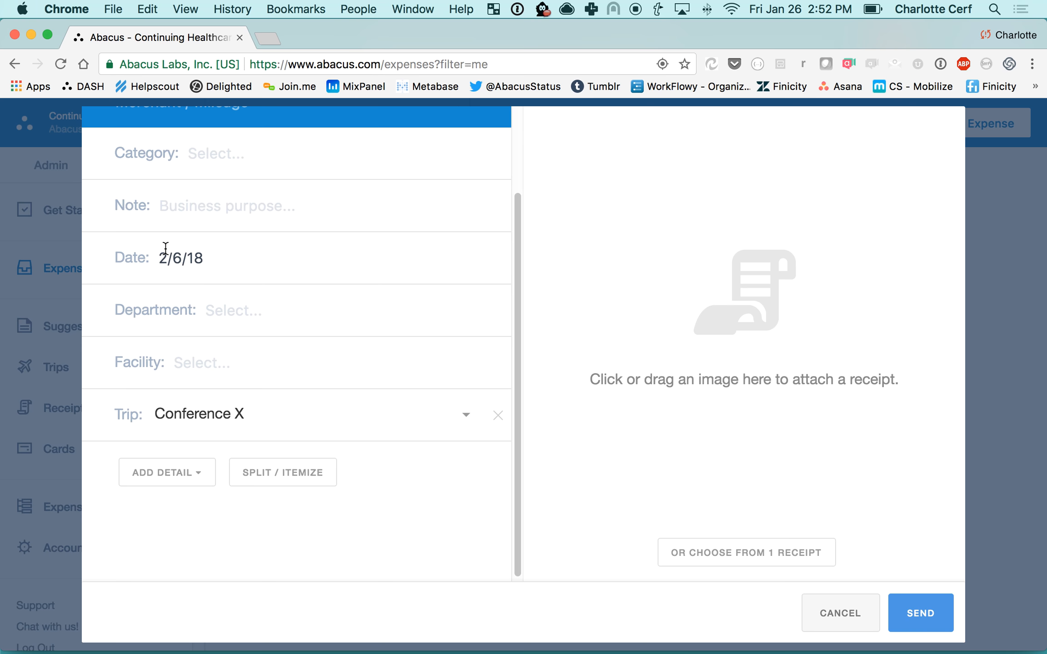
pyautogui.scroll(3, 166, 246)
pyautogui.scroll(-3, 167, 254)
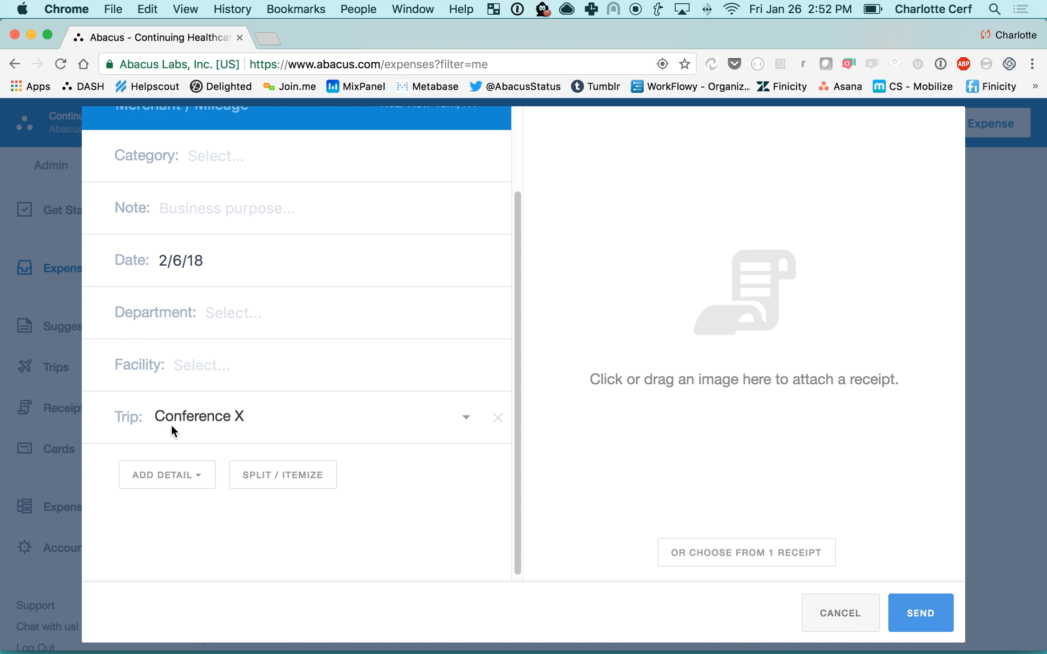
# Remove the Conference X trip from the draft expense and discard the draft
pyautogui.click(498, 421)
pyautogui.scroll(2, 338, 286)
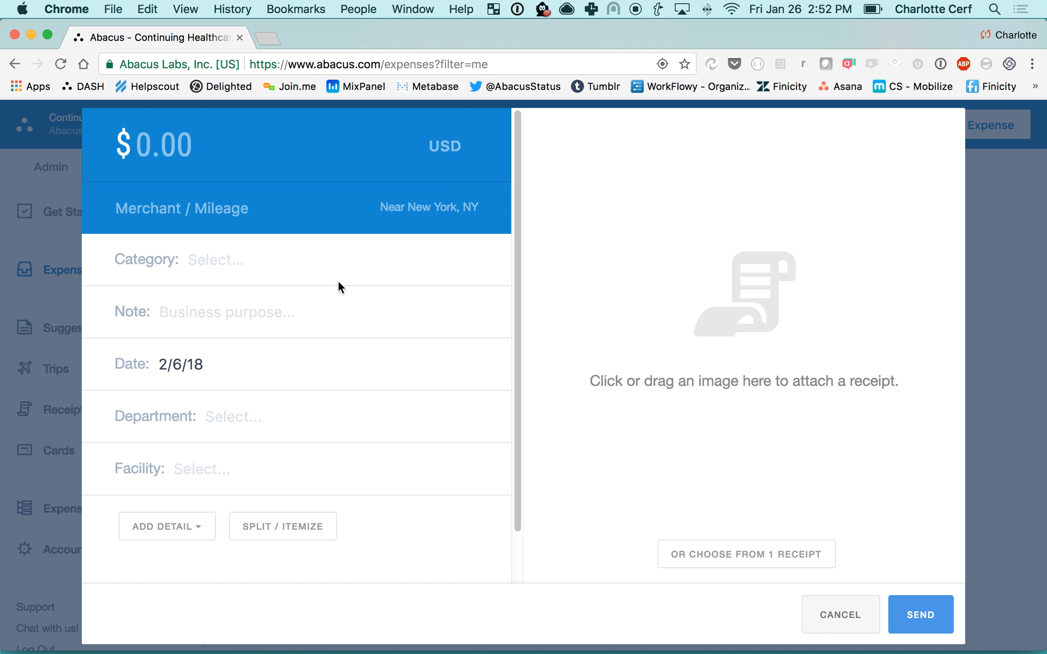
pyautogui.click(831, 614)
# Review the personal trips list, and view the bank and card issuer choices for adding a card on the cards page
pyautogui.click(71, 379)
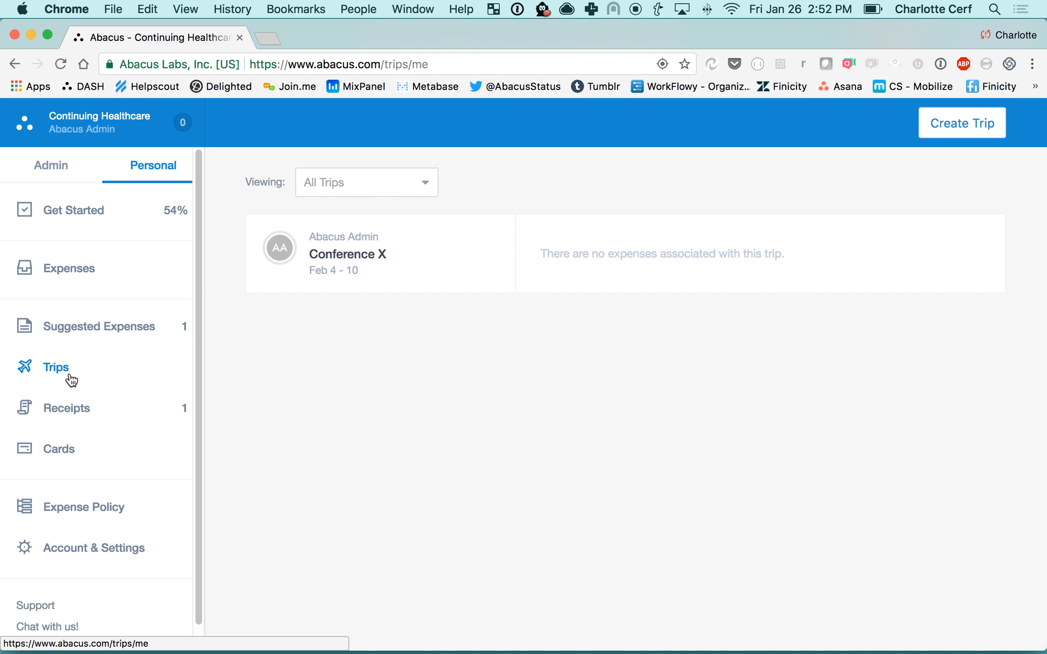
pyautogui.click(581, 254)
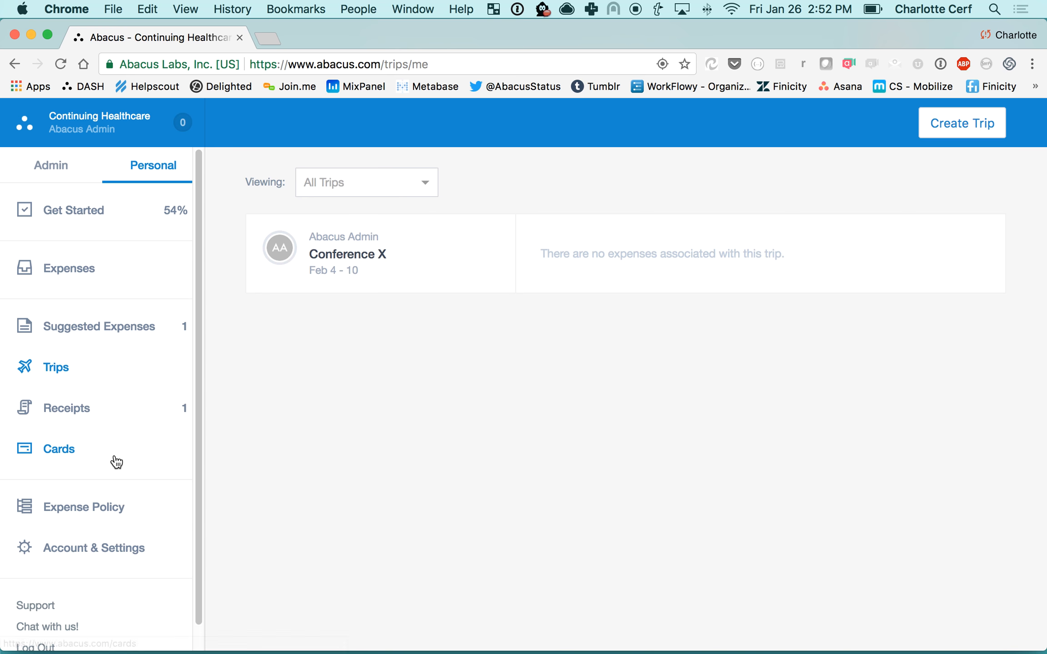
pyautogui.click(72, 462)
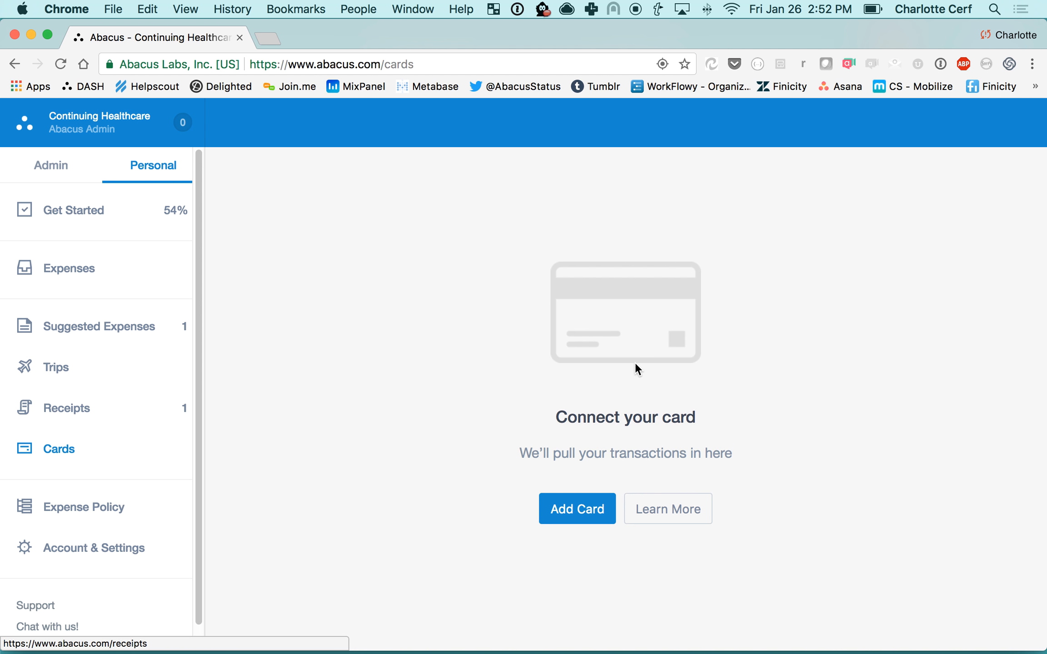
pyautogui.click(562, 512)
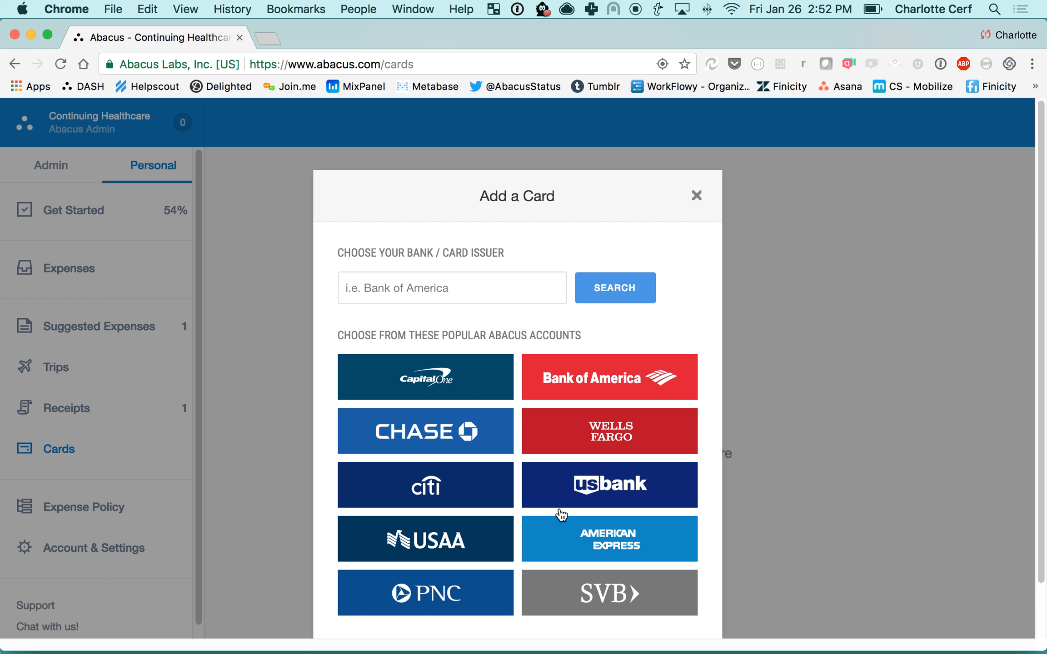
pyautogui.click(695, 196)
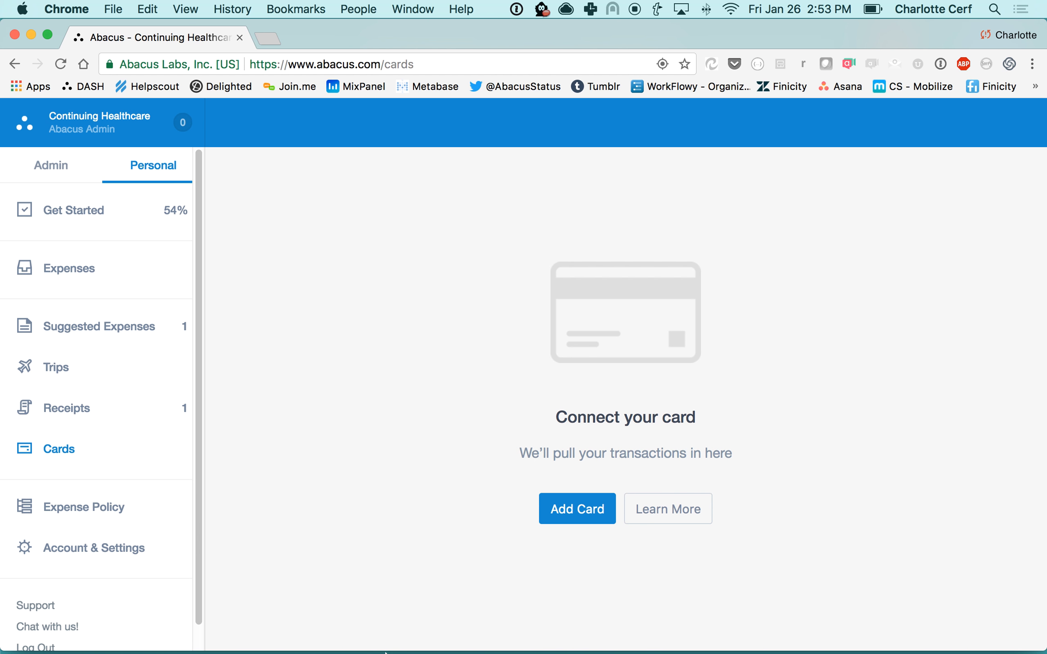
# Open the expense policy and review its warning rules, blocking rules and approval routing
pyautogui.moveTo(361, 645)
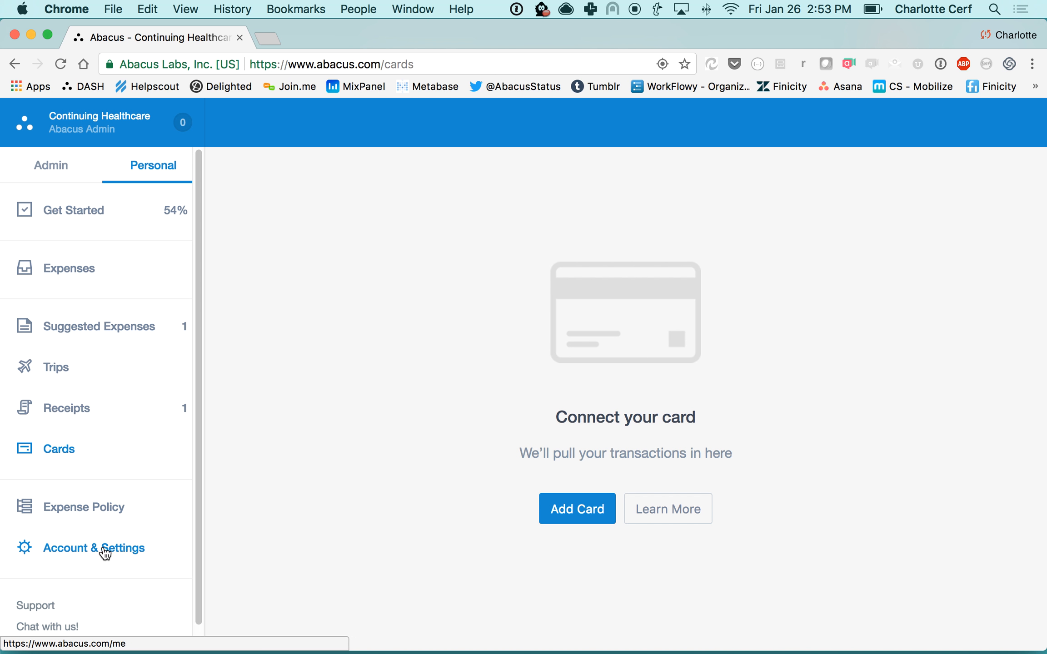
pyautogui.click(81, 507)
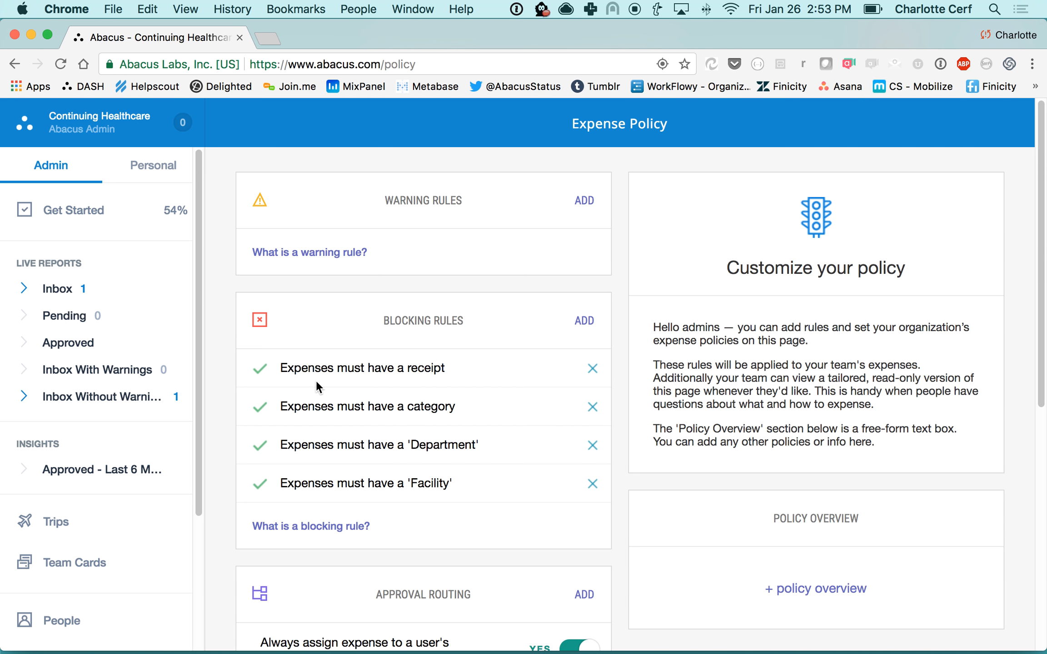
pyautogui.scroll(-3, 356, 346)
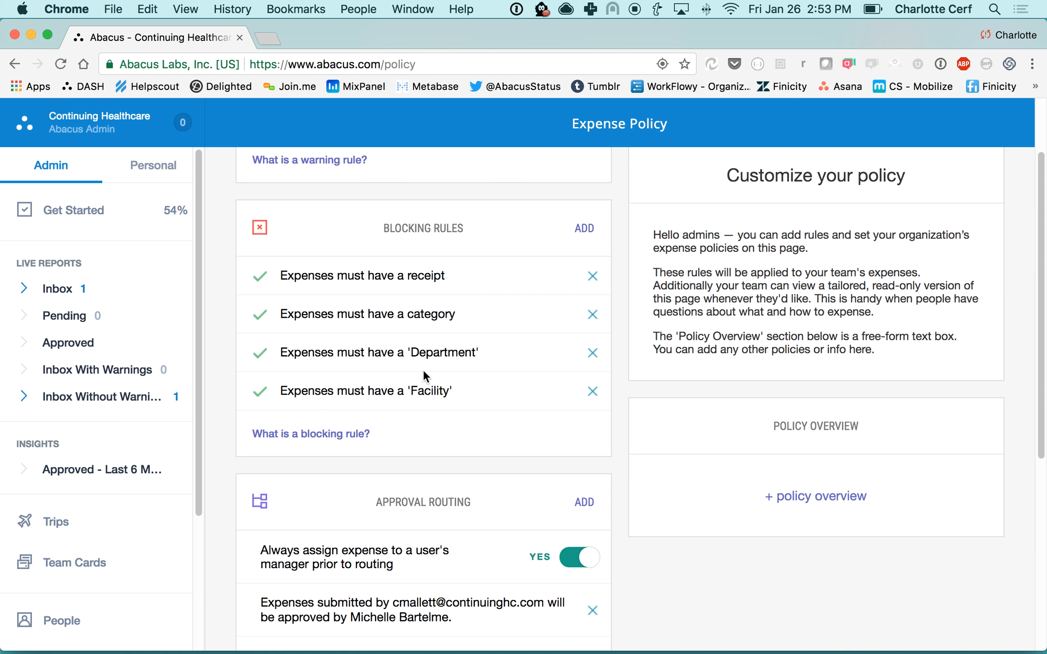
pyautogui.scroll(3, 418, 386)
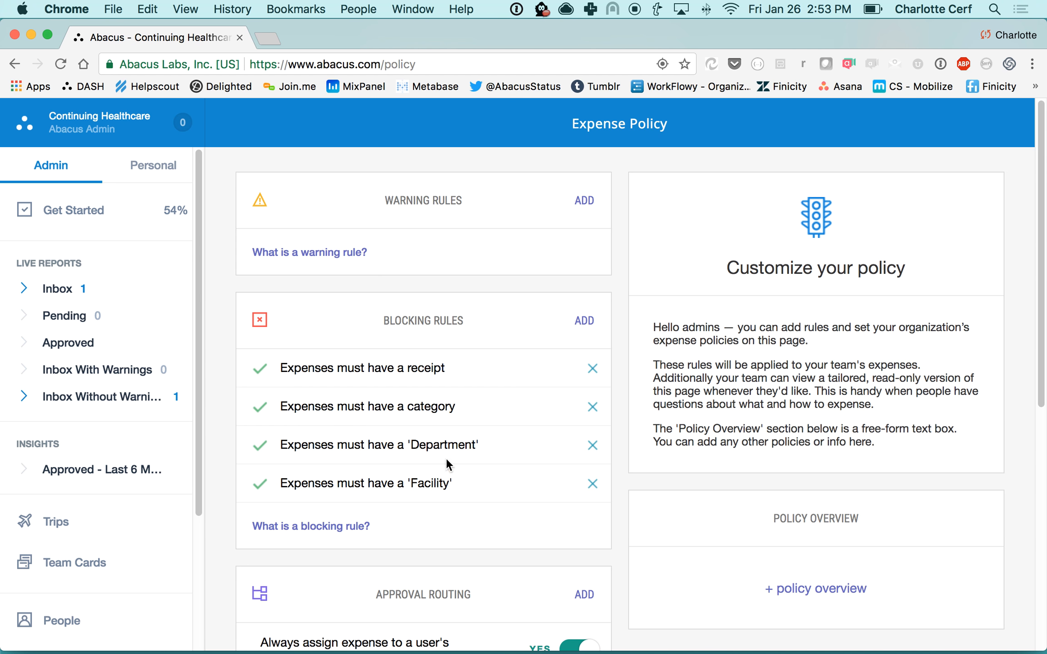
# Return to the personal expenses page, and switch to the Simulator to view the mobile app's pending expenses
pyautogui.click(153, 181)
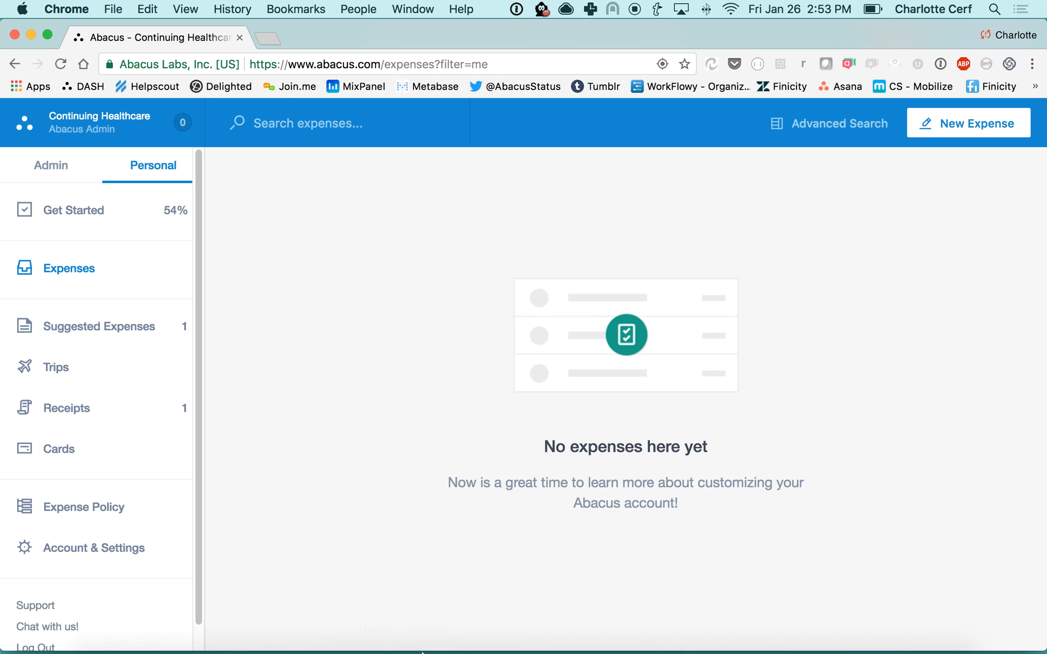
pyautogui.moveTo(421, 650)
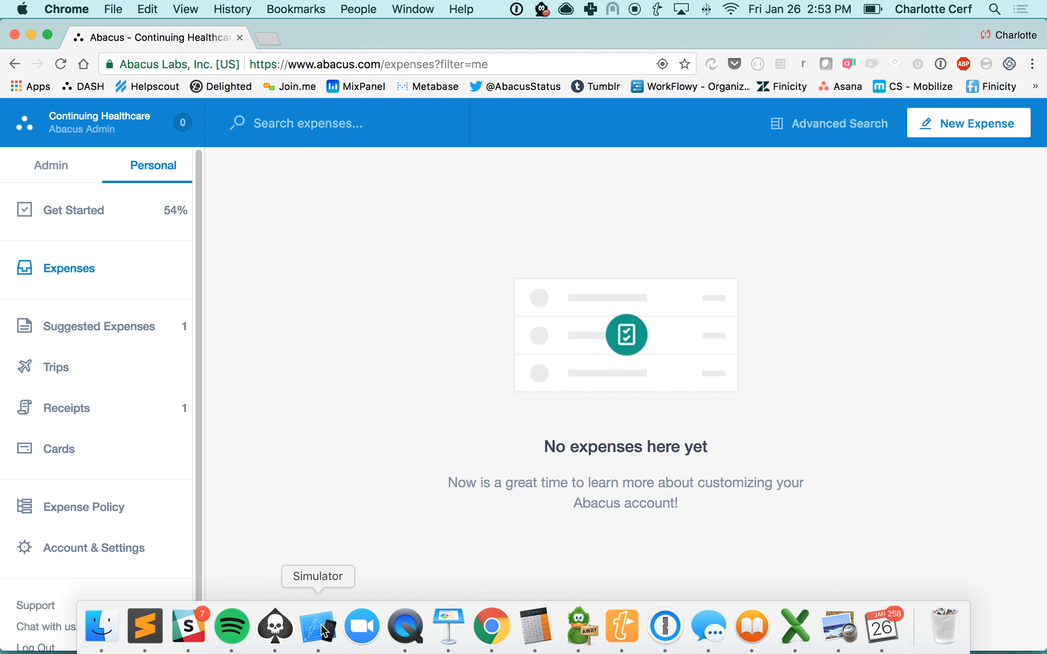
pyautogui.click(315, 629)
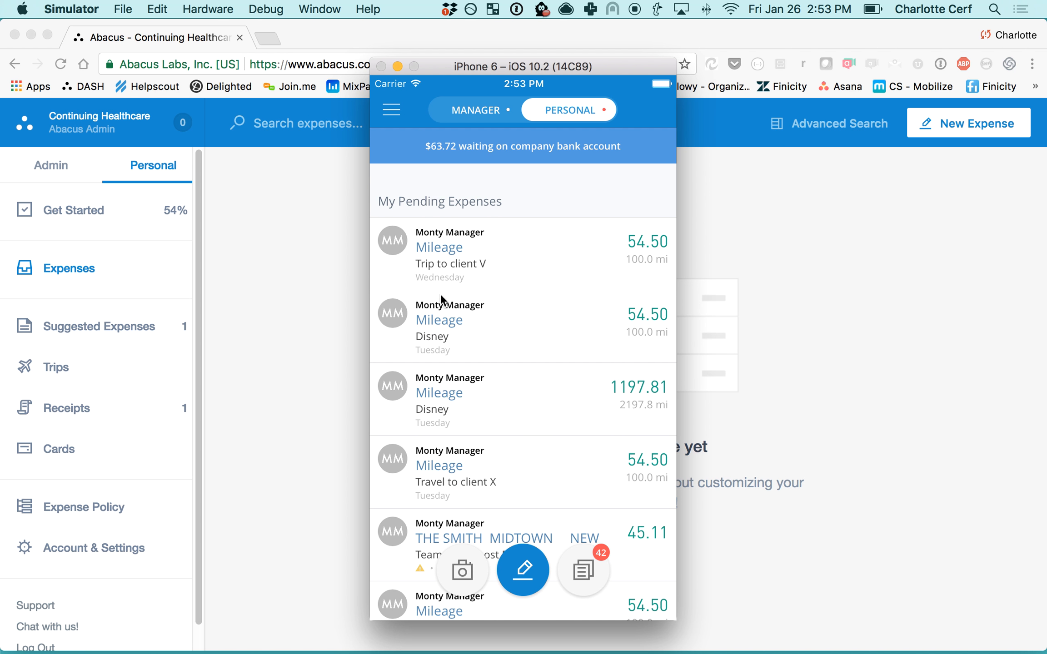
pyautogui.moveTo(484, 476); pyautogui.dragTo(527, 420)
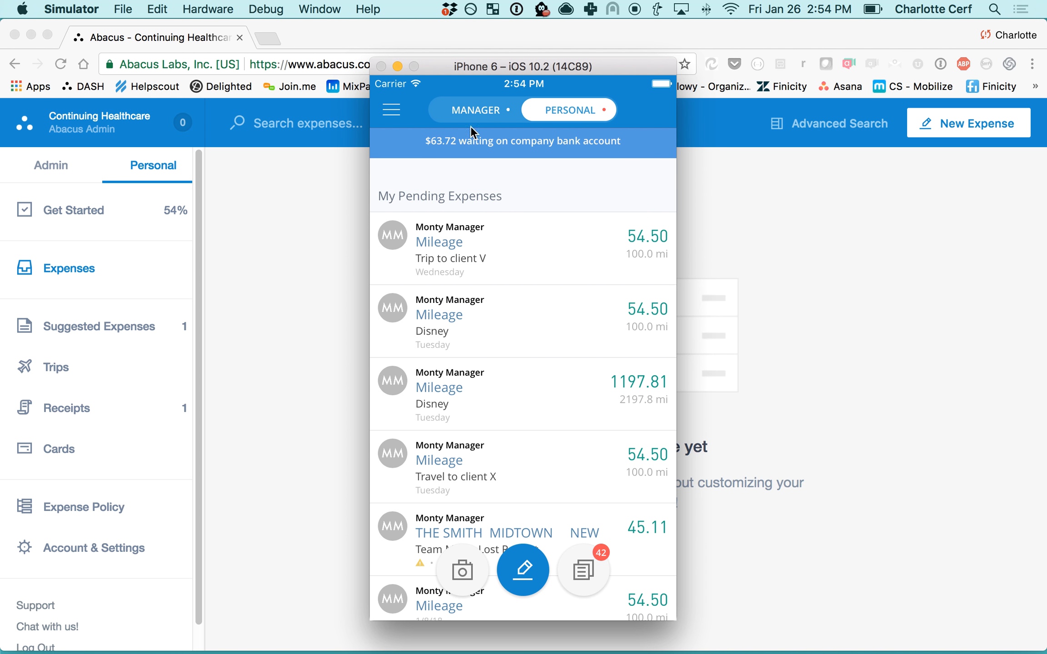
# Open the pending "Trip to client V" mileage expense, review its editable fields and additional actions, and return to the list
pyautogui.click(493, 225)
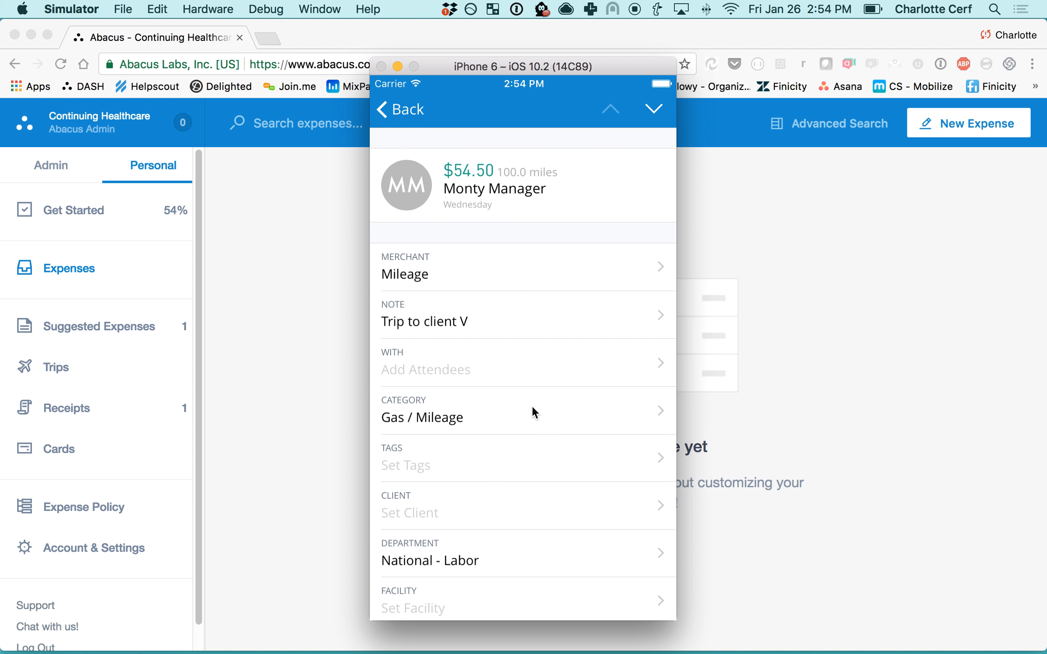
pyautogui.moveTo(522, 477); pyautogui.dragTo(523, 268)
pyautogui.moveTo(521, 317); pyautogui.dragTo(498, 262)
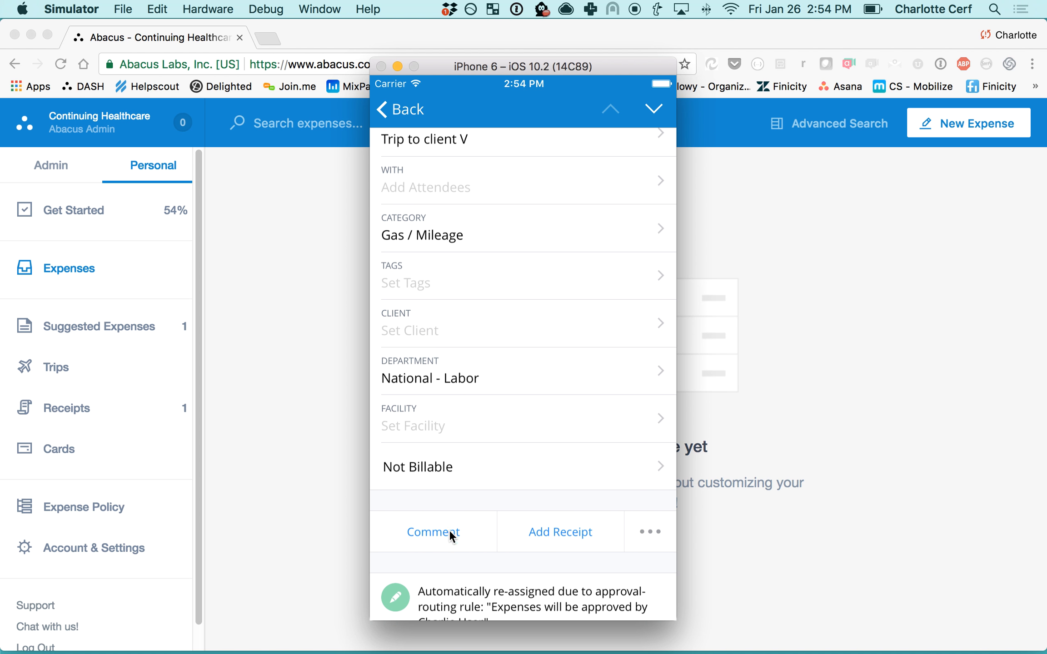
pyautogui.click(654, 530)
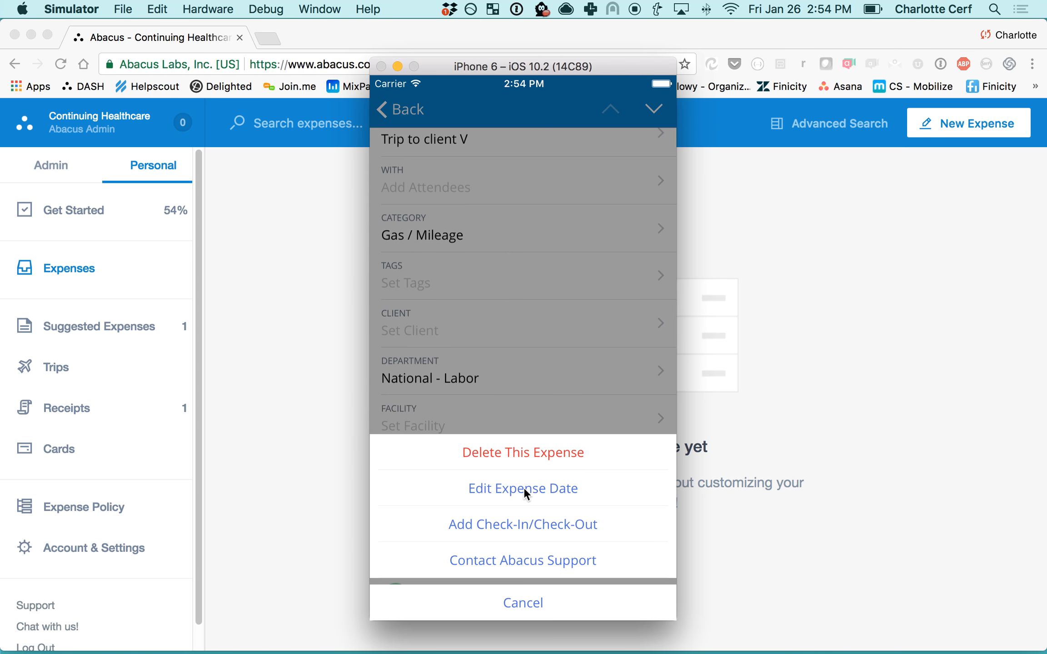
pyautogui.click(503, 603)
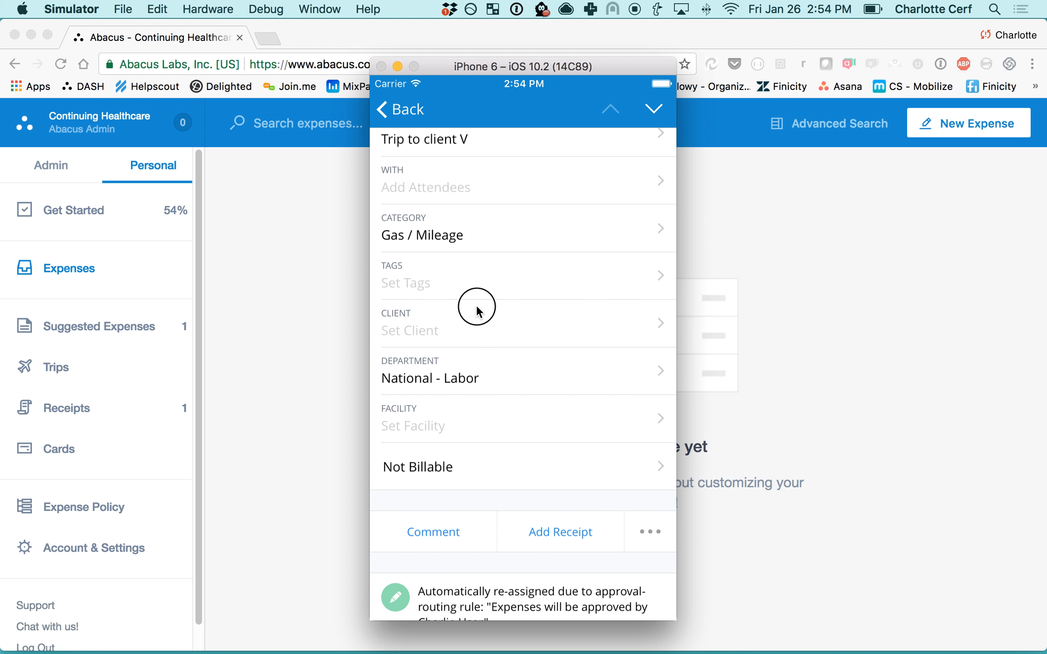
pyautogui.moveTo(482, 291); pyautogui.dragTo(456, 458)
pyautogui.click(398, 109)
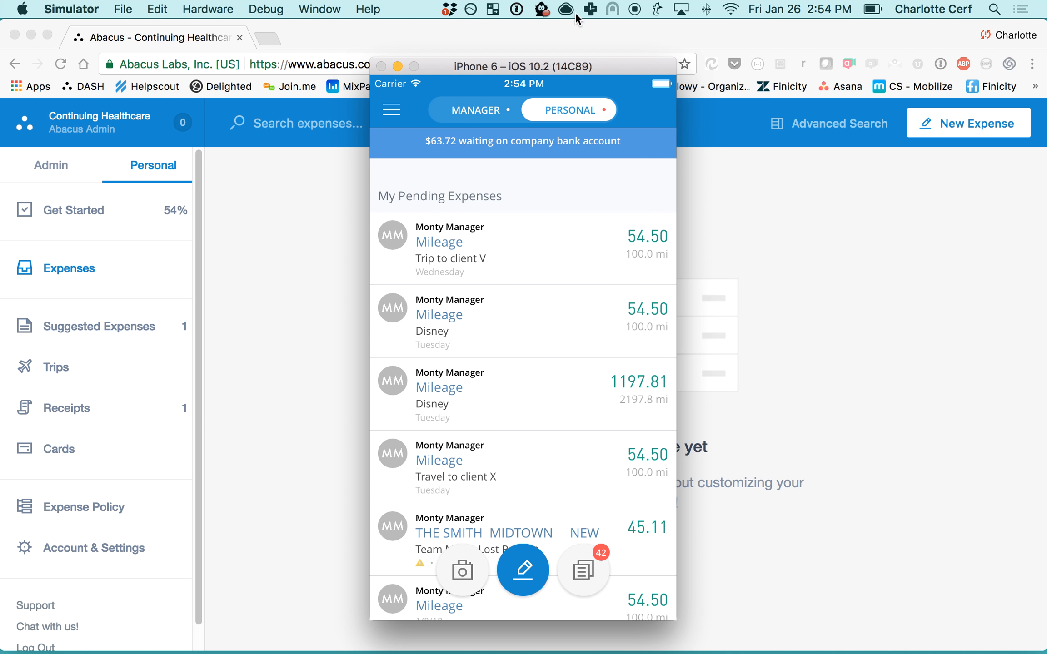
# Move the Simulator window aside and switch back to Chrome
pyautogui.moveTo(527, 67); pyautogui.dragTo(579, 70)
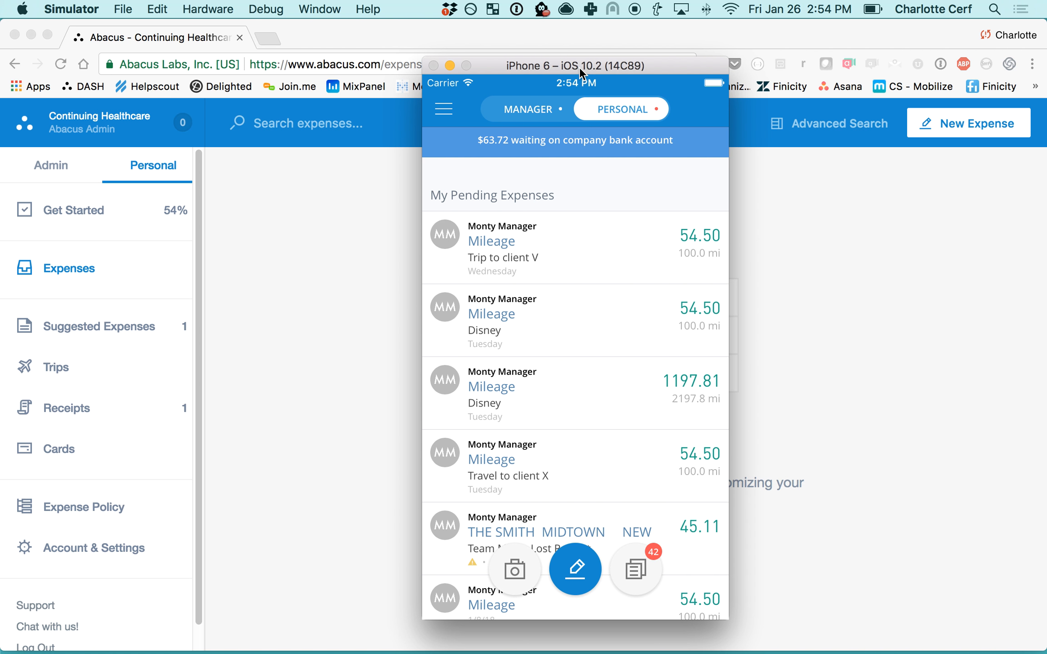
pyautogui.click(336, 306)
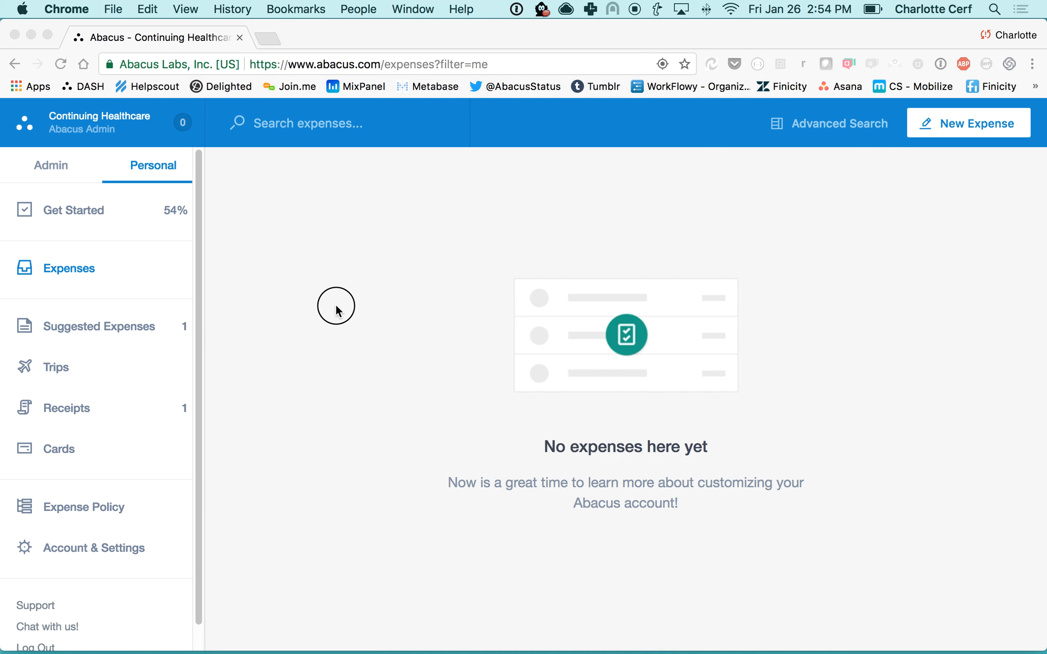
# Start a new expense of $100.00 with Hyatt Hotels as the merchant
pyautogui.click(934, 132)
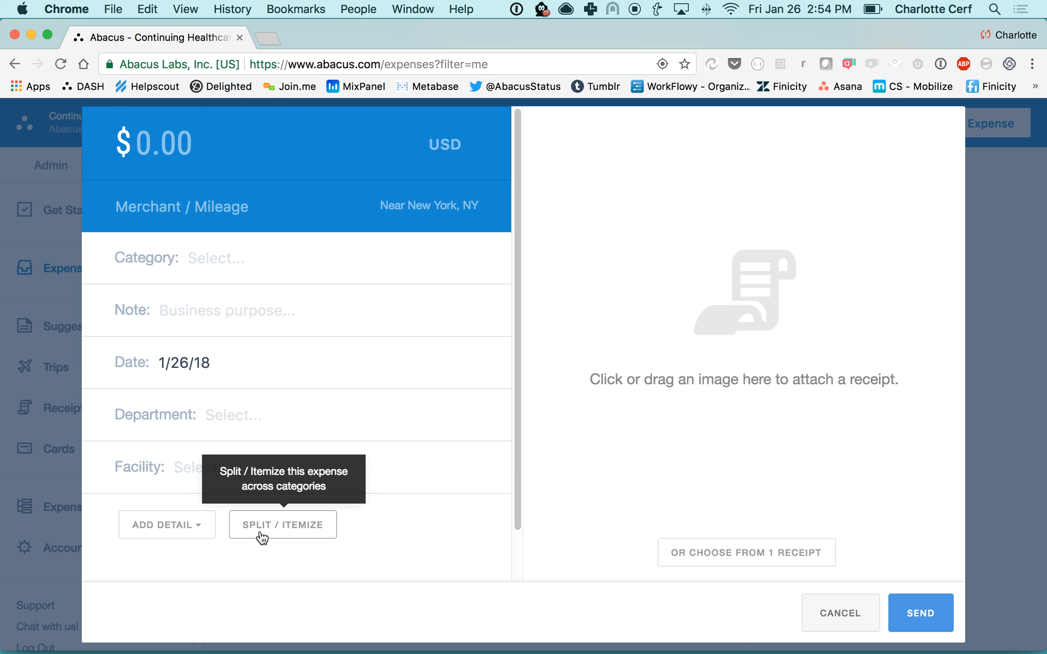
pyautogui.click(176, 163)
pyautogui.write('100')
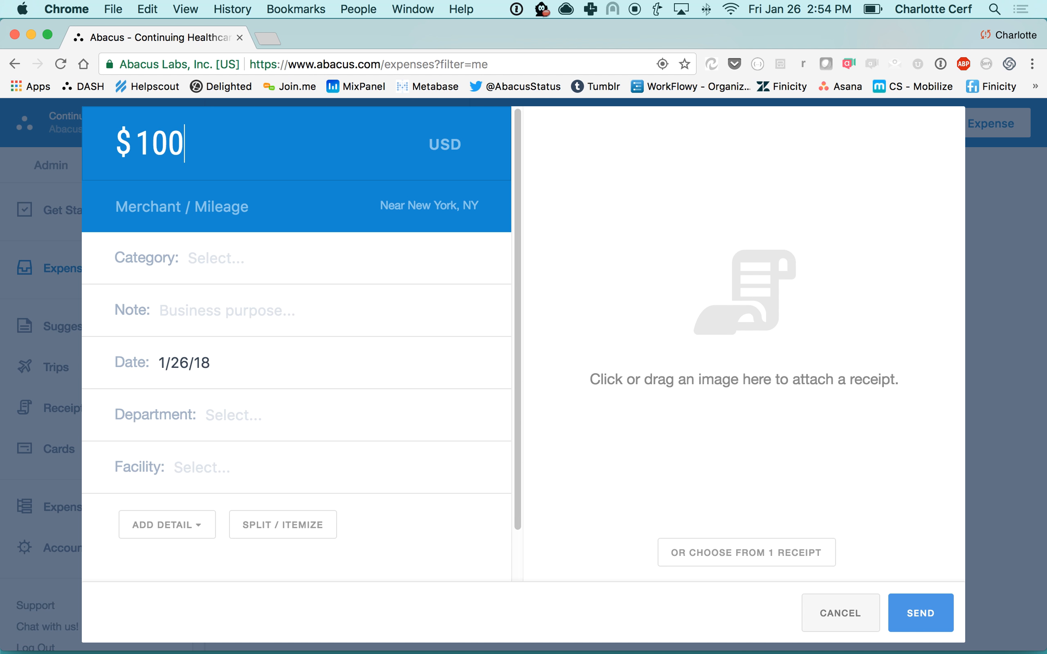
pyautogui.click(184, 193)
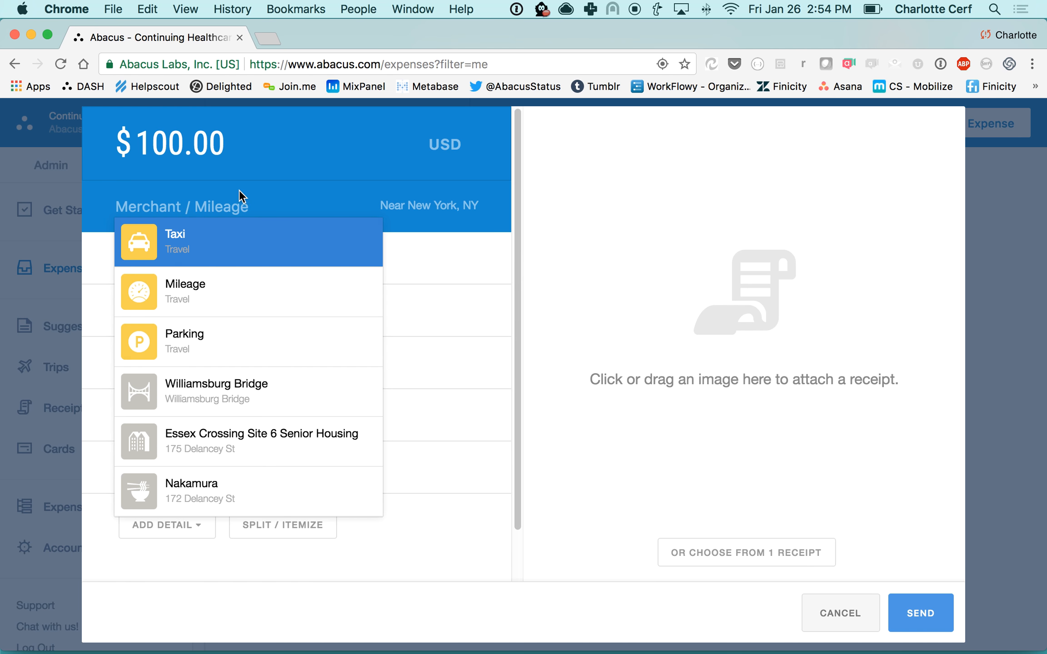
pyautogui.write('hote')
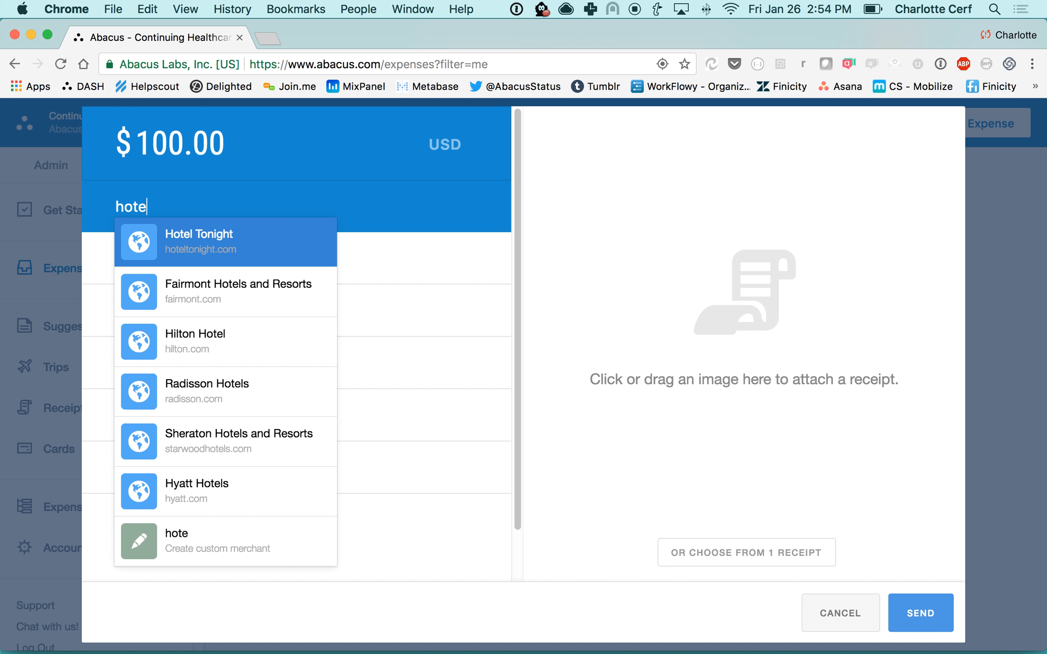
pyautogui.click(200, 496)
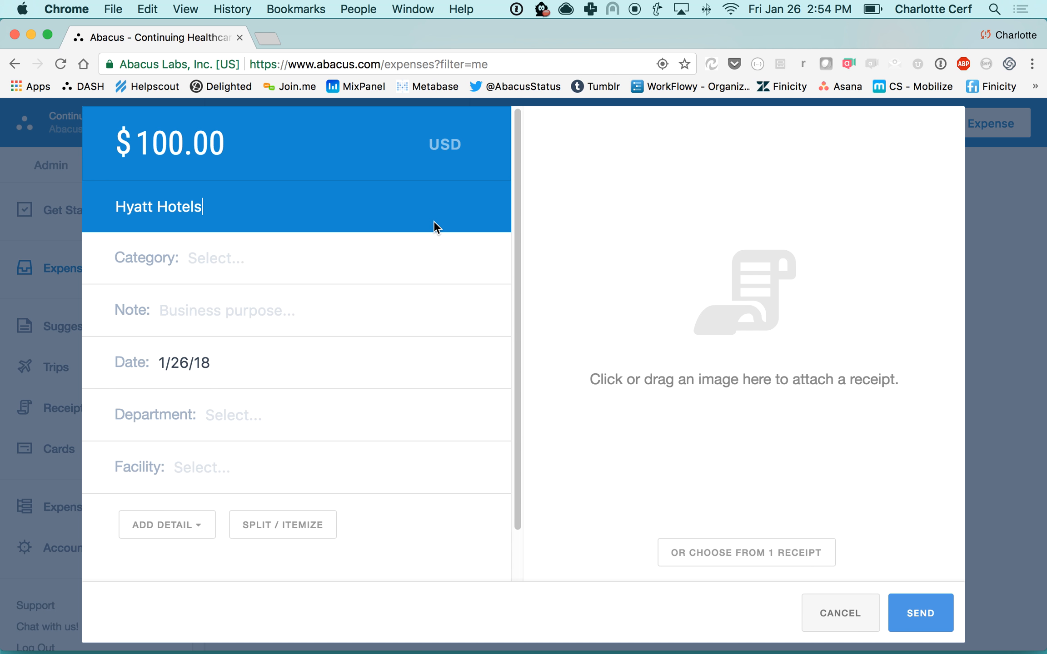
# Split the Hyatt Hotels expense into two parts of $60.00 and $40.00
pyautogui.click(288, 526)
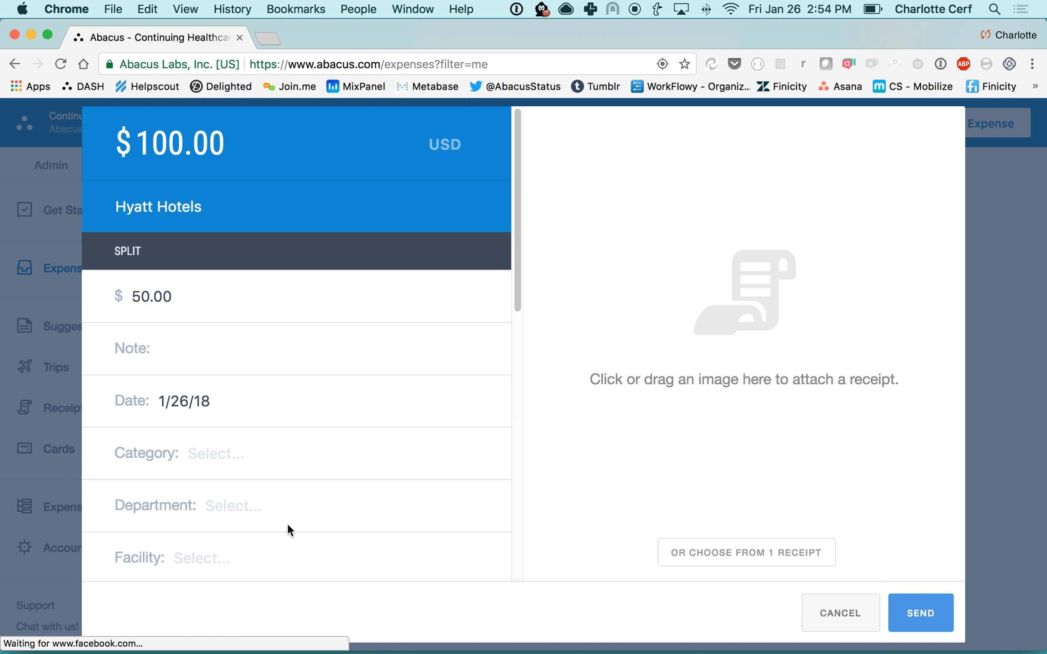
pyautogui.click(142, 281)
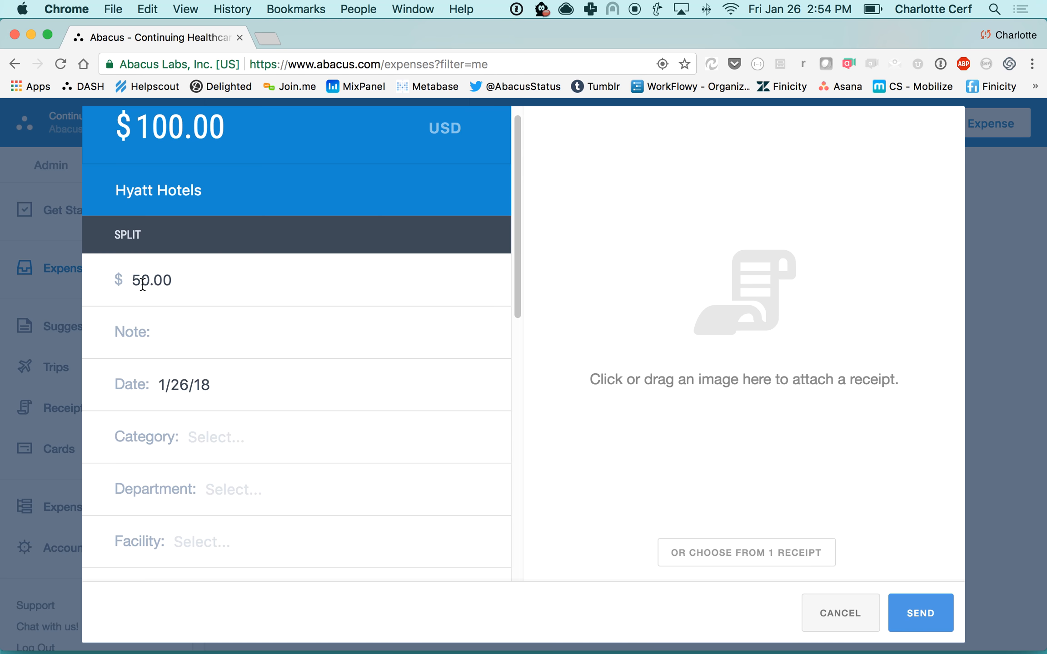
pyautogui.press('BackSpace')
pyautogui.write('6')
pyautogui.scroll(-5, 137, 411)
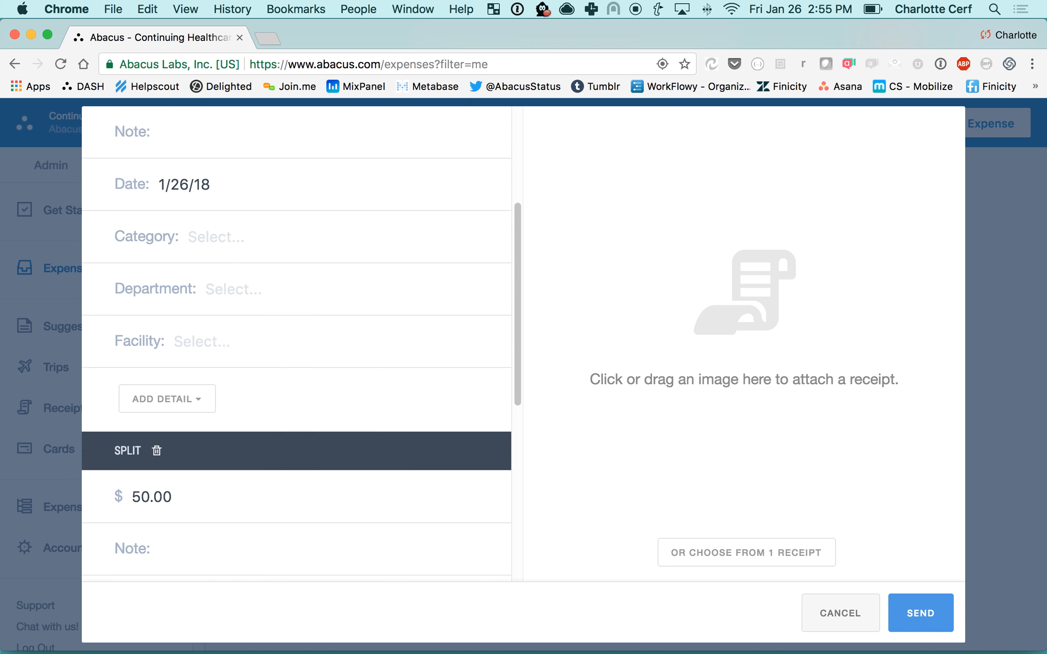
pyautogui.click(142, 450)
pyautogui.press('BackSpace')
pyautogui.write('4')
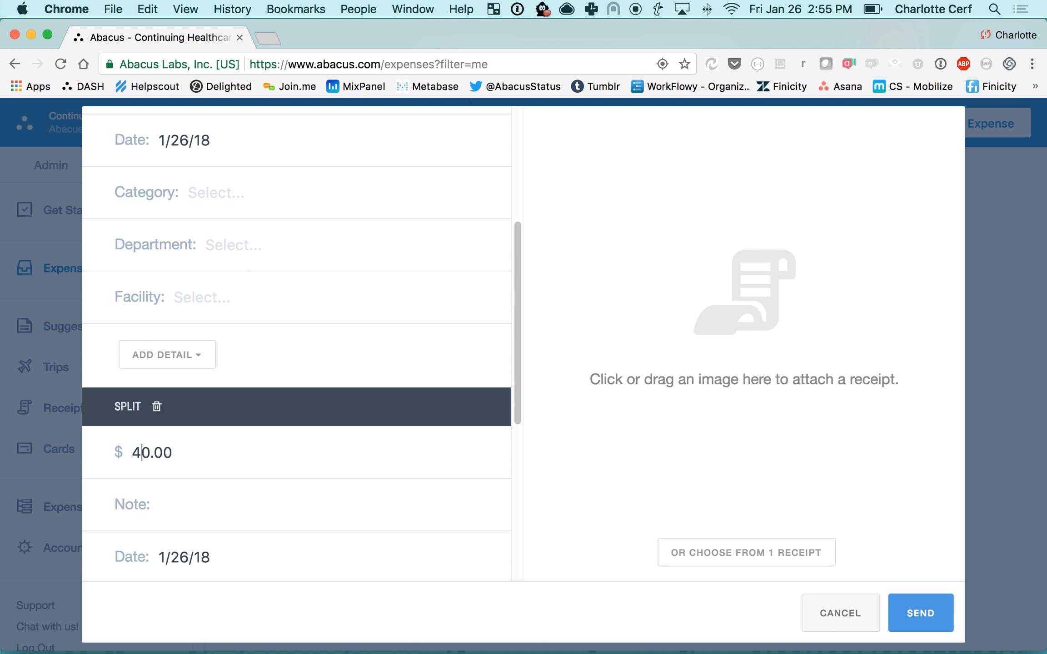
# Set the category of the $60.00 split to Hotel & Lodging
pyautogui.scroll(3, 184, 407)
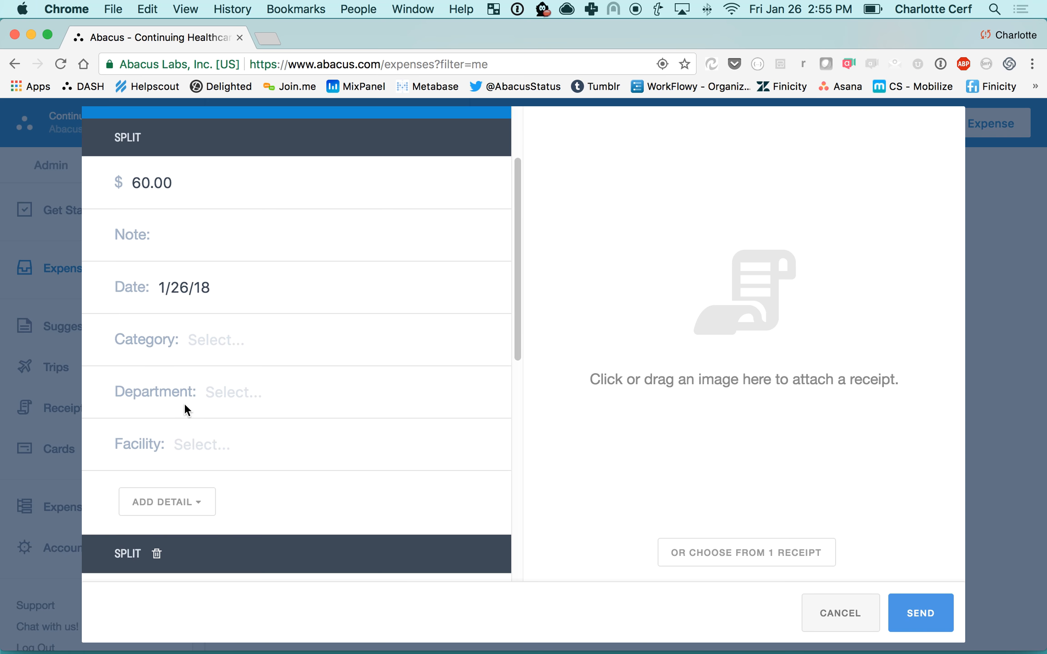
pyautogui.click(214, 341)
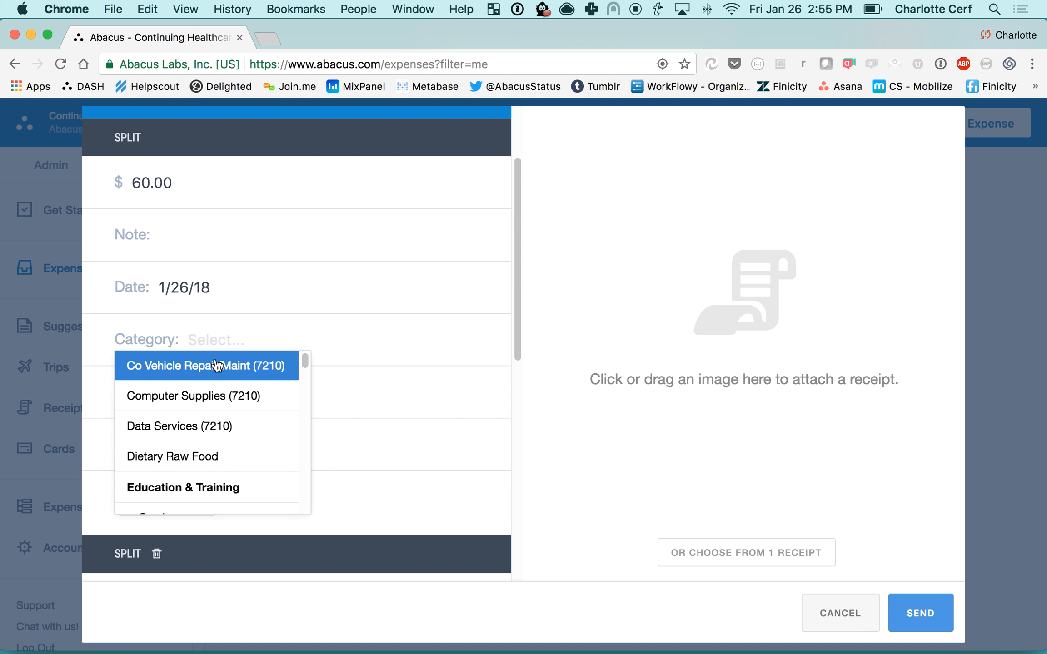
pyautogui.write('ro')
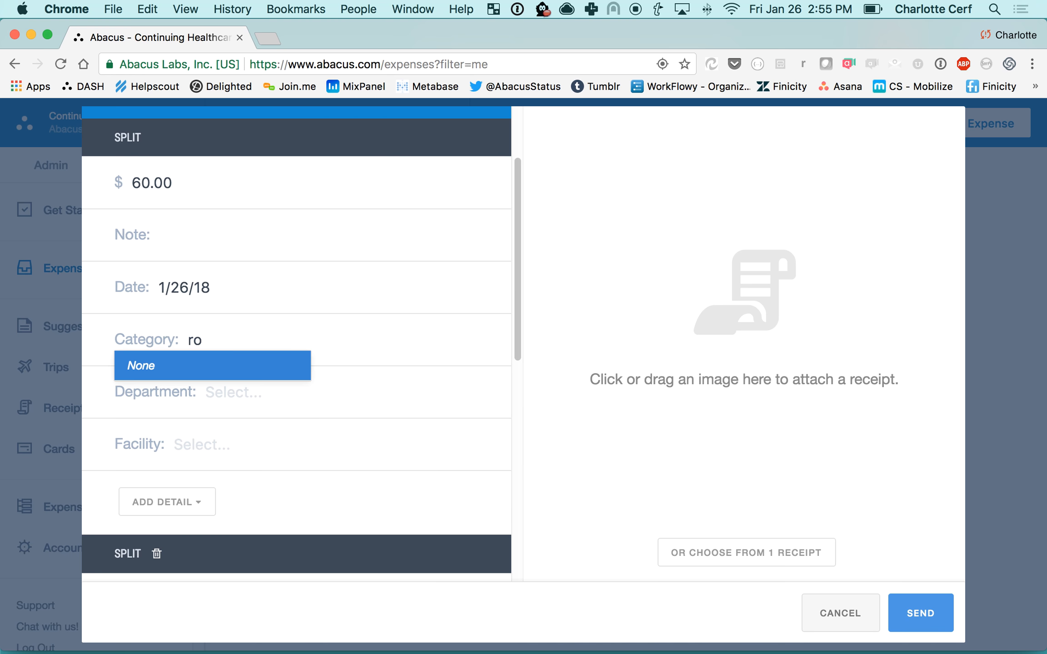
pyautogui.press('BackSpace')
pyautogui.press('BackSpace')
pyautogui.write('ho')
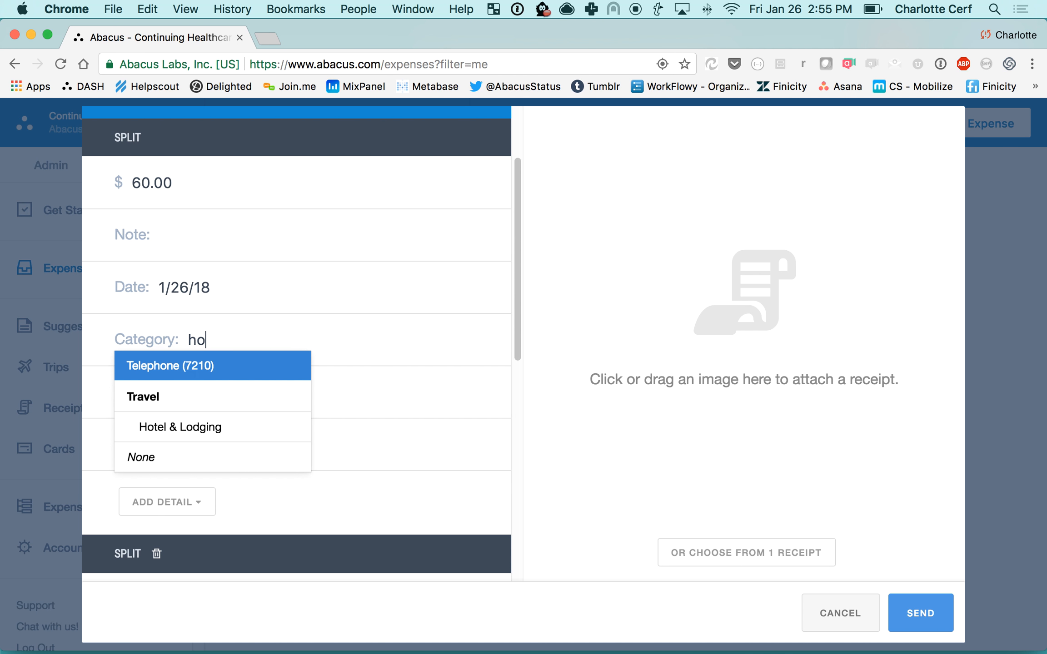
pyautogui.press('Down')
pyautogui.press('Return')
# Set the category of the $40.00 split to Travel Meal
pyautogui.scroll(-7, 295, 382)
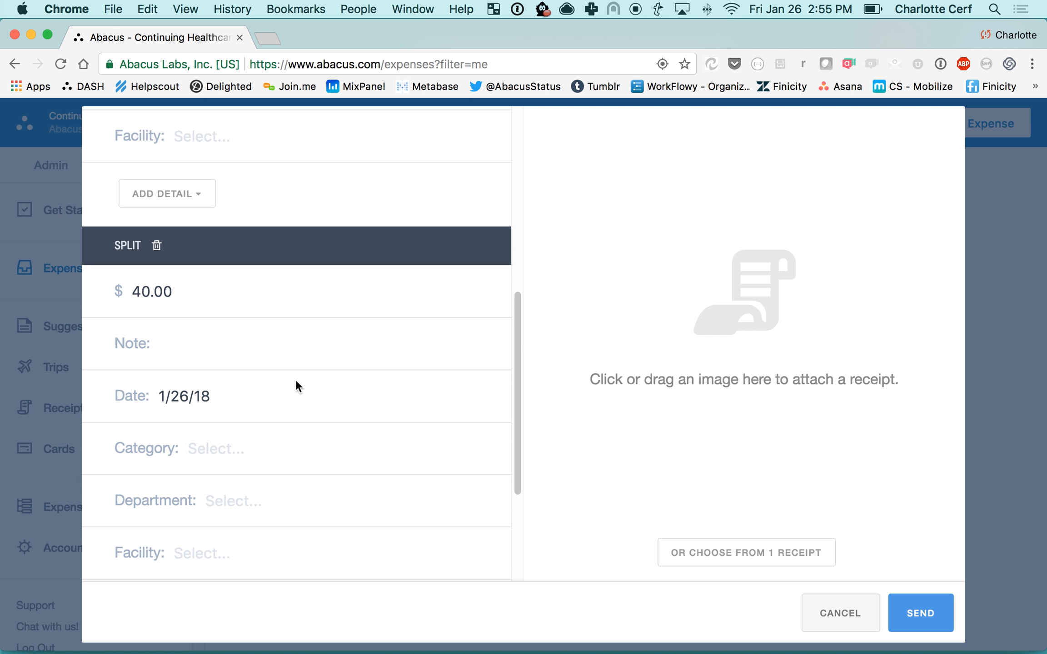
pyautogui.click(195, 457)
pyautogui.write('mea')
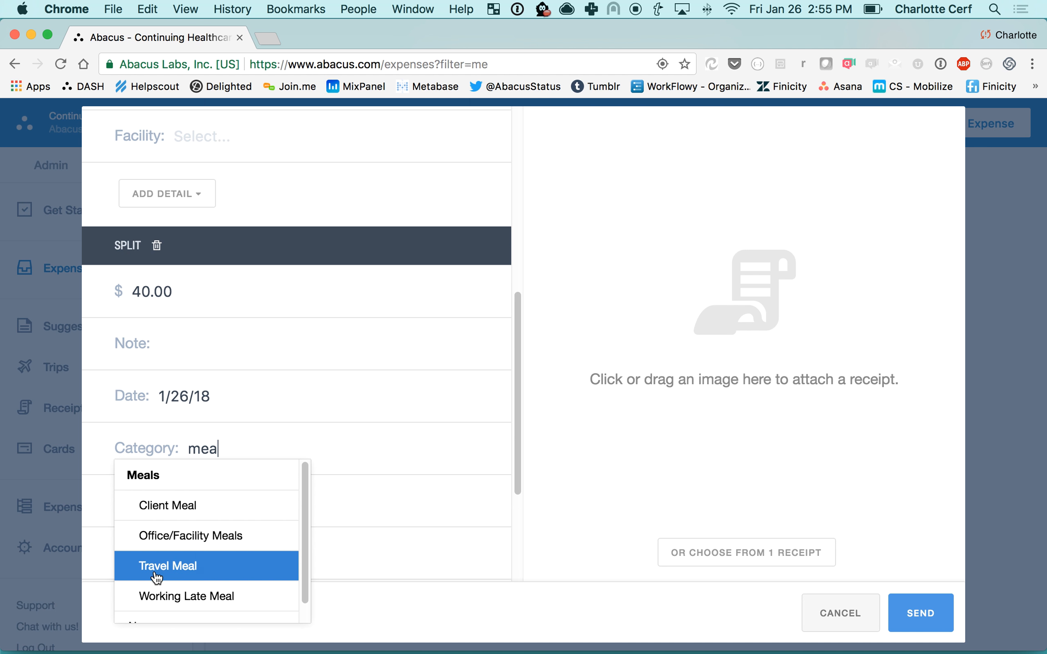
pyautogui.click(191, 561)
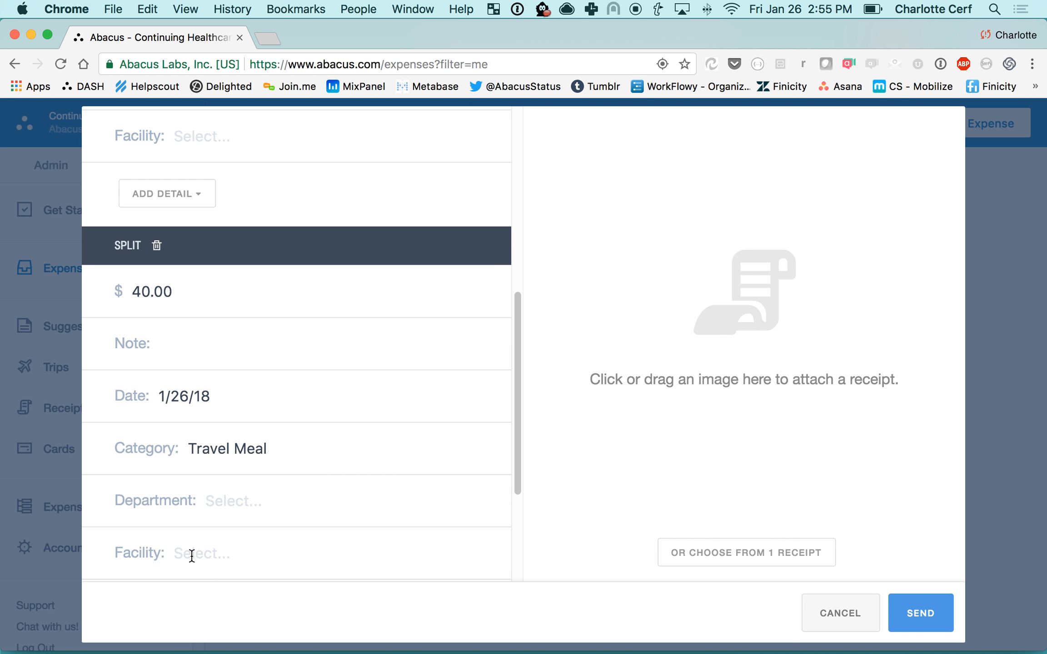
# Review both splits and the option for adding another one, and discard the new Hyatt Hotels expense without sending it
pyautogui.scroll(5, 358, 445)
pyautogui.scroll(4, 361, 449)
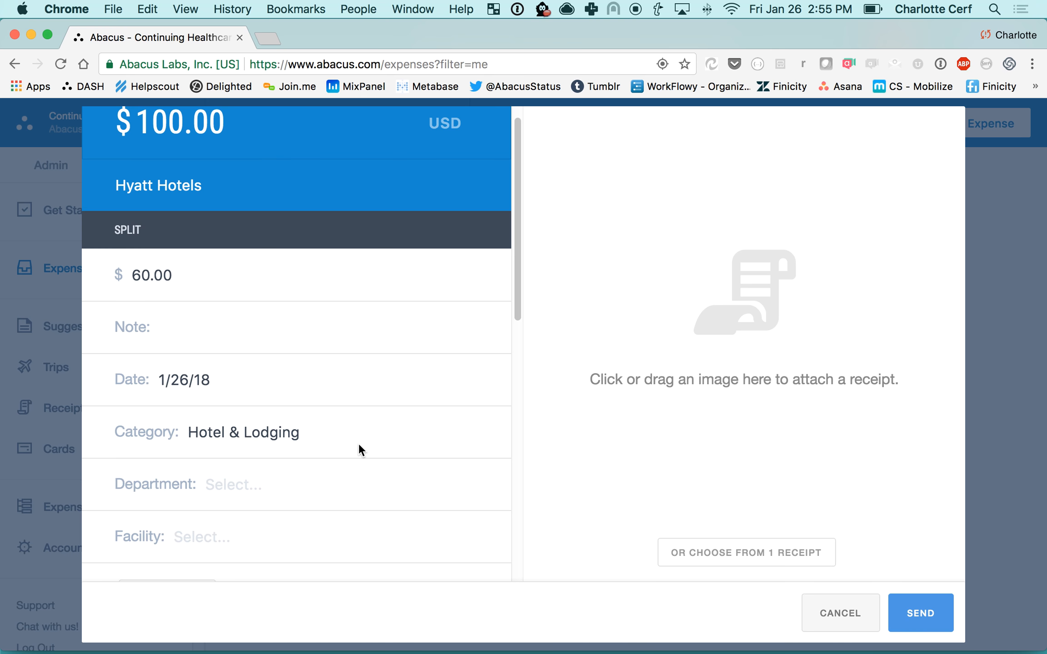
pyautogui.scroll(-4, 448, 346)
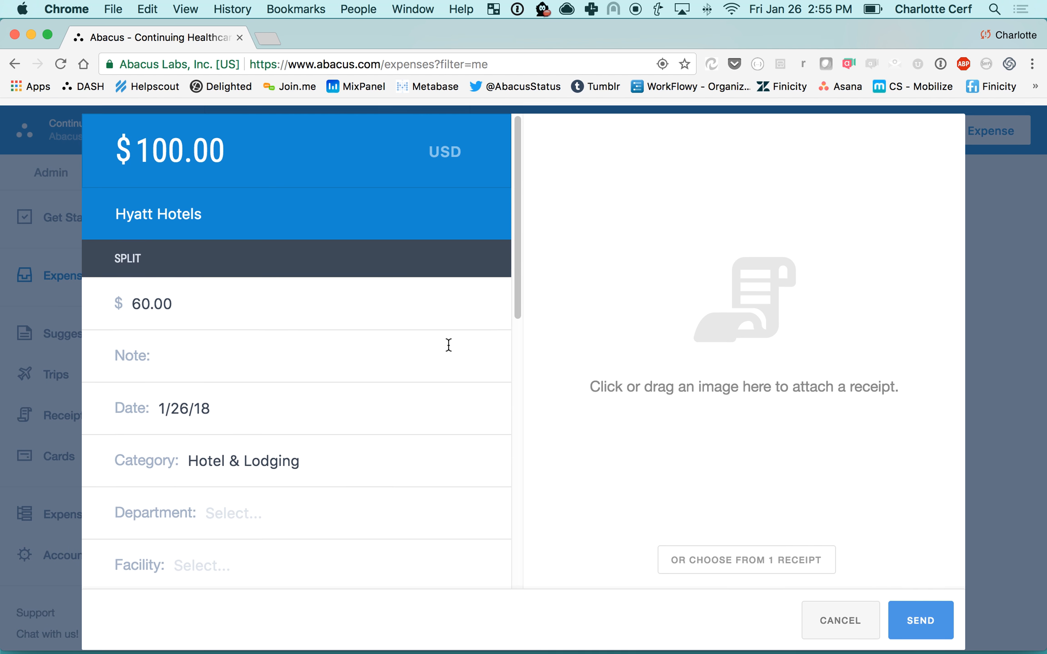
pyautogui.scroll(-5, 448, 345)
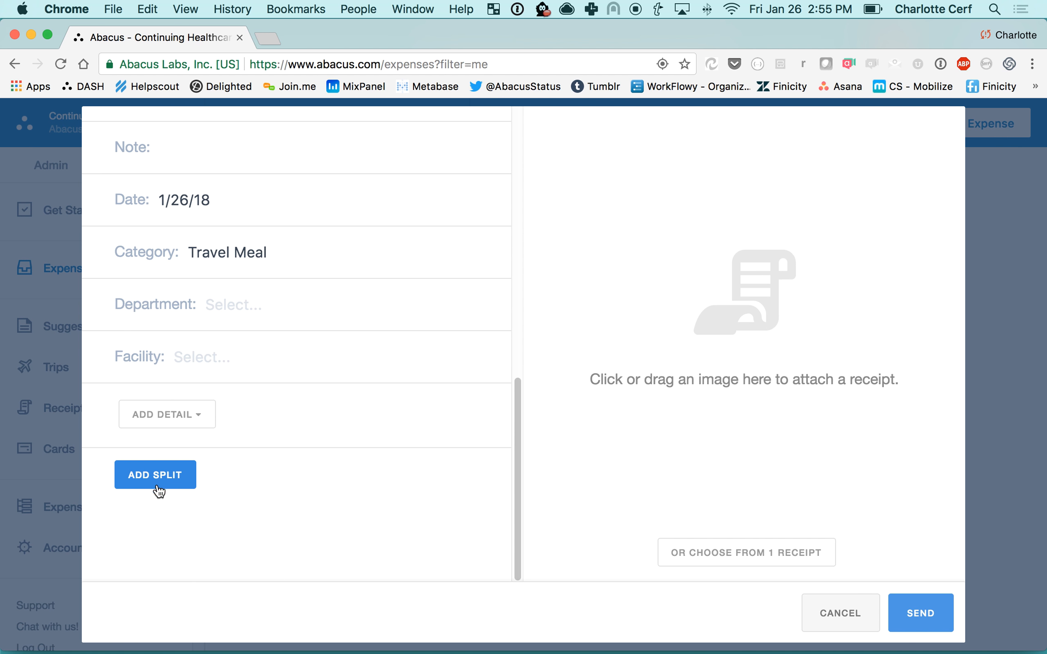
pyautogui.click(181, 475)
pyautogui.scroll(8, 225, 323)
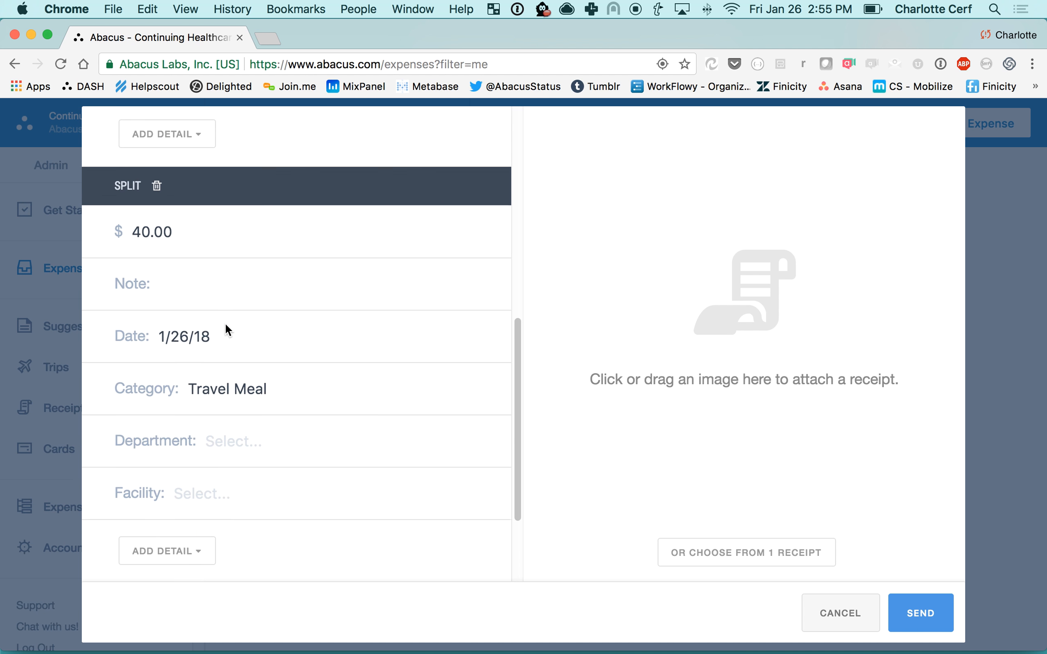
pyautogui.scroll(5, 225, 323)
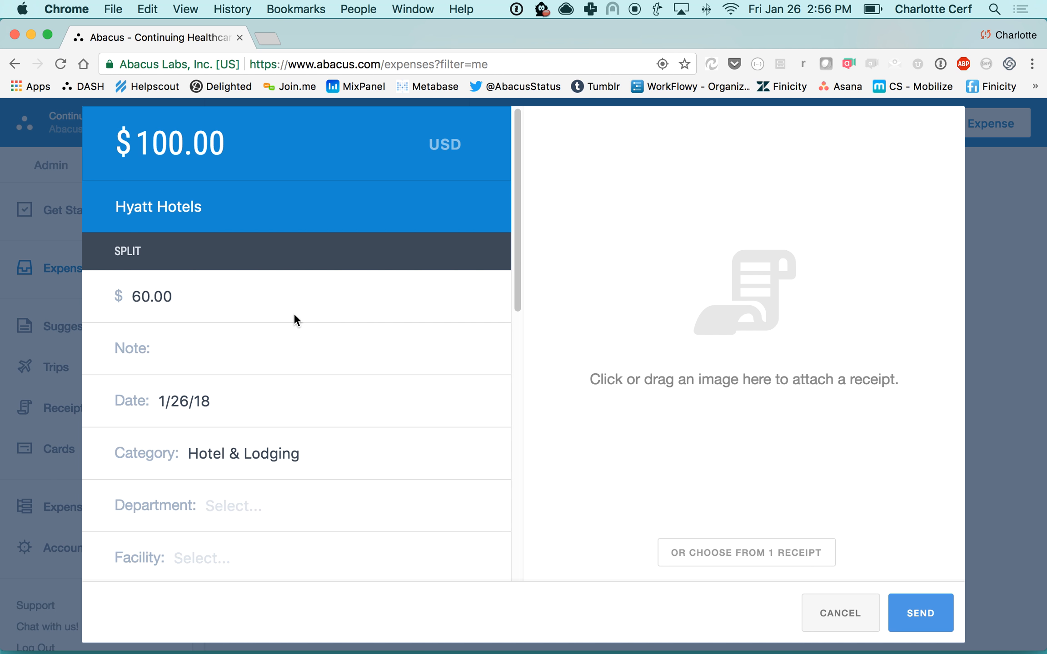
pyautogui.click(841, 609)
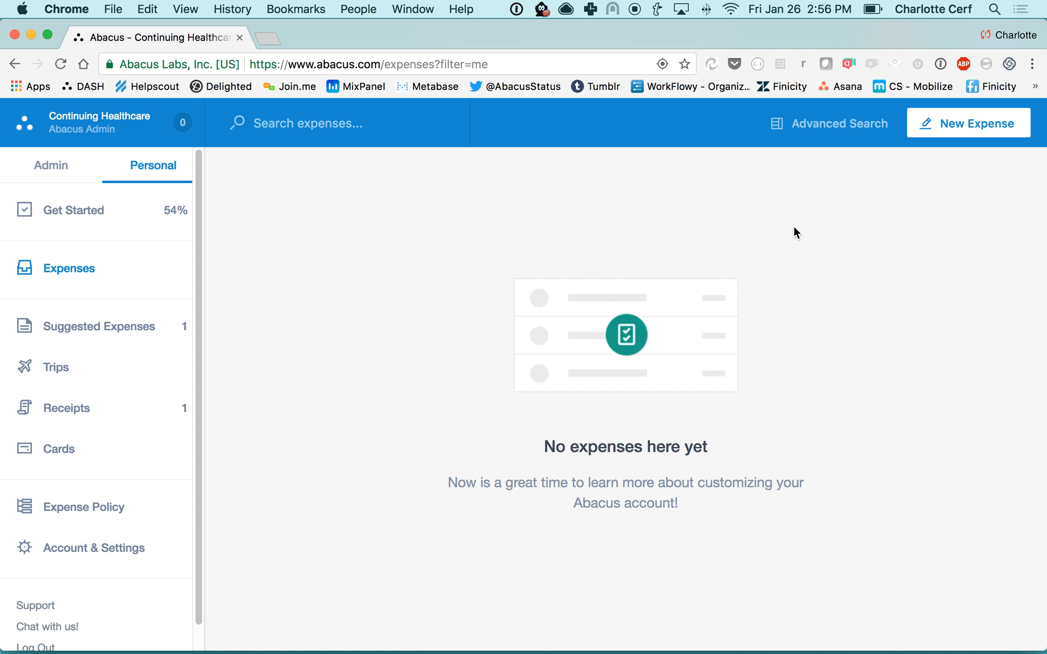
pyautogui.scroll(-1, 440, 369)
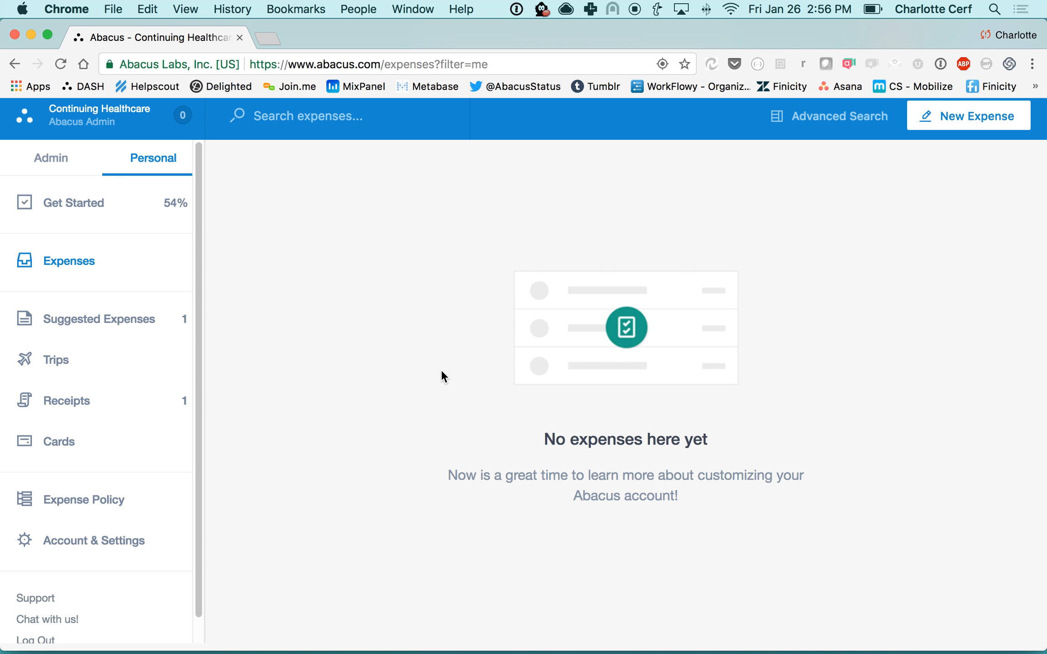